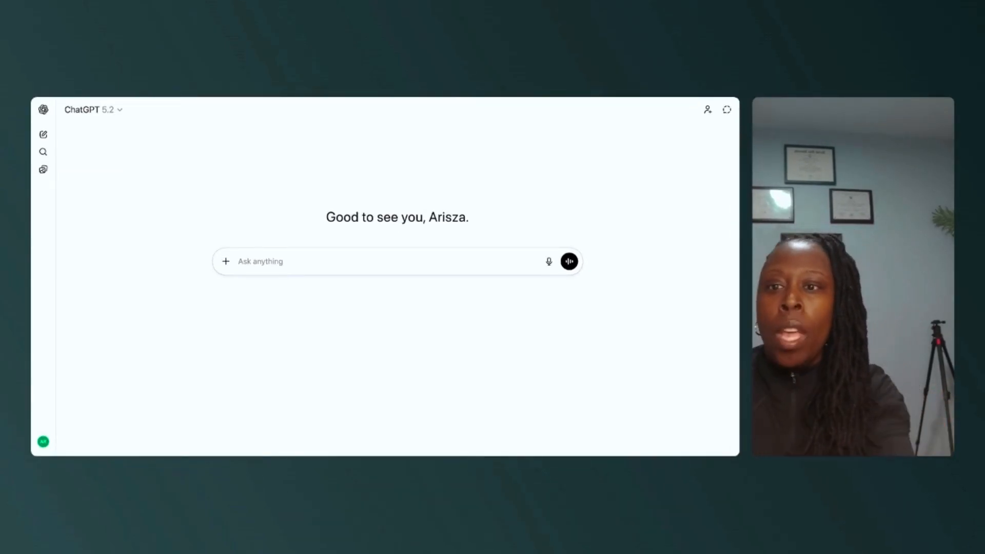
Step: Review the available GPT-5.2 modes and the legacy models entry in the model picker, keeping the current choice
left_click(120, 111)
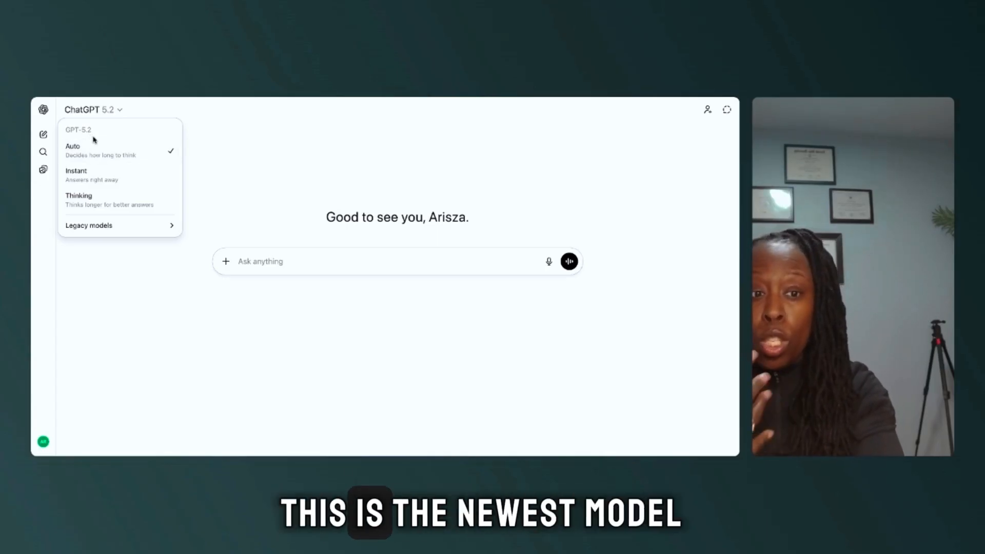
mouse_move(152, 226)
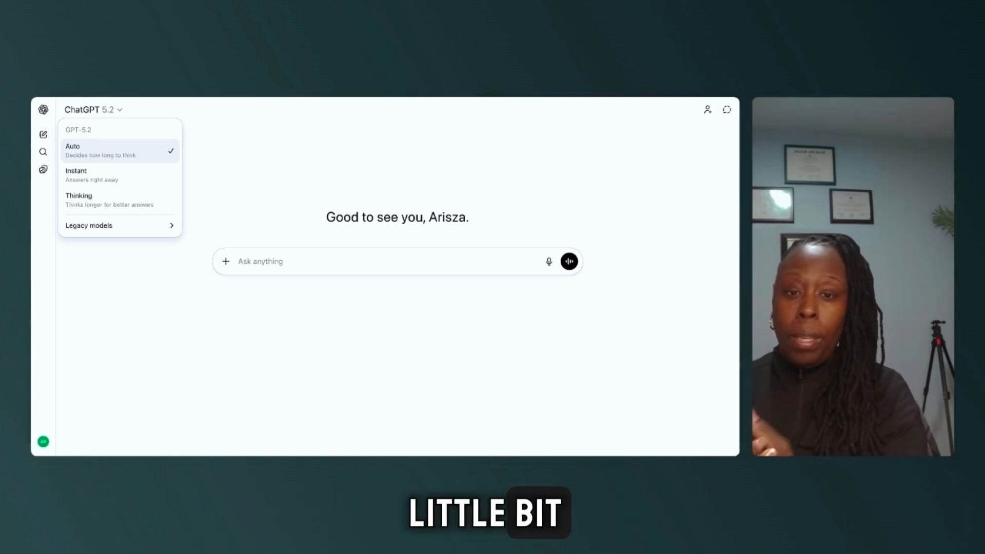
left_click(298, 266)
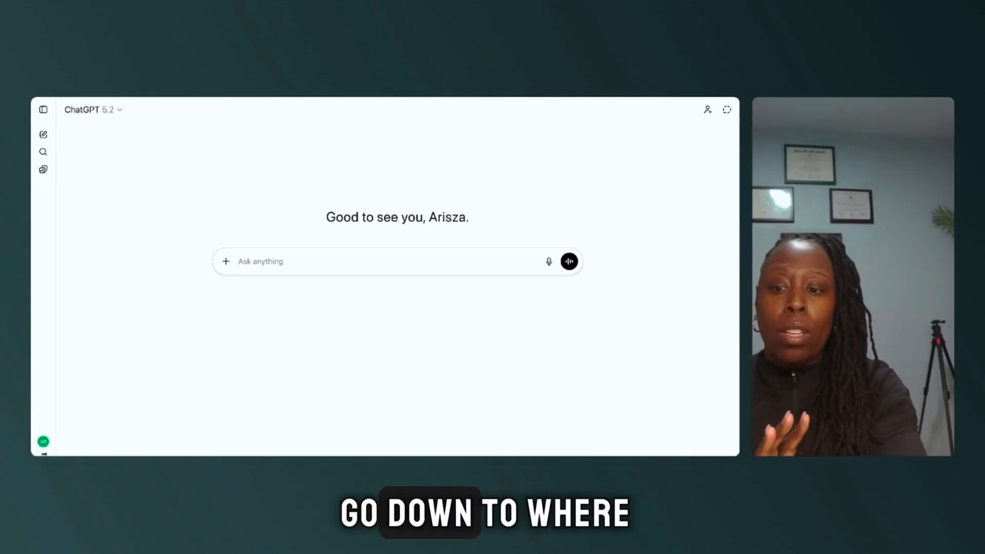
Step: Open the account's General settings
left_click(44, 443)
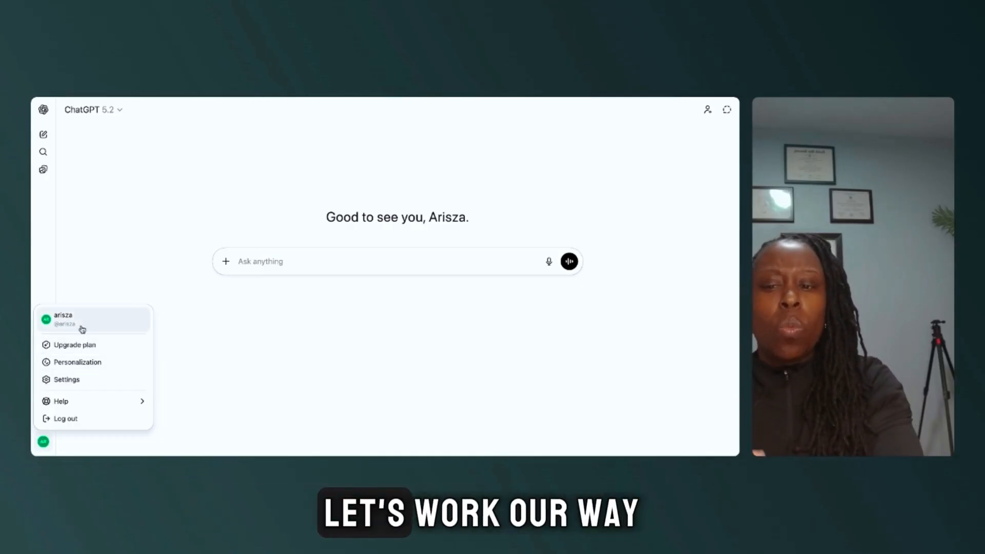
left_click(83, 363)
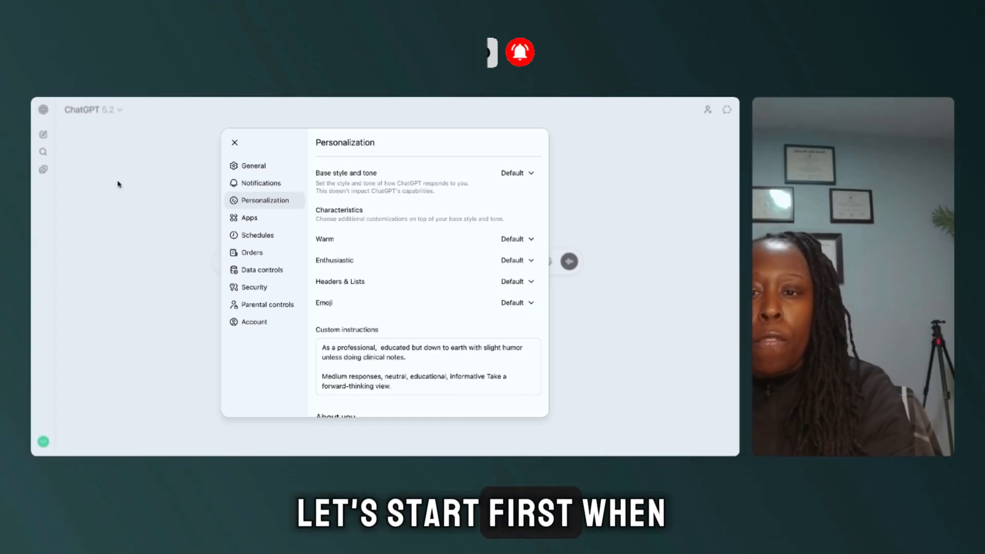
left_click(255, 169)
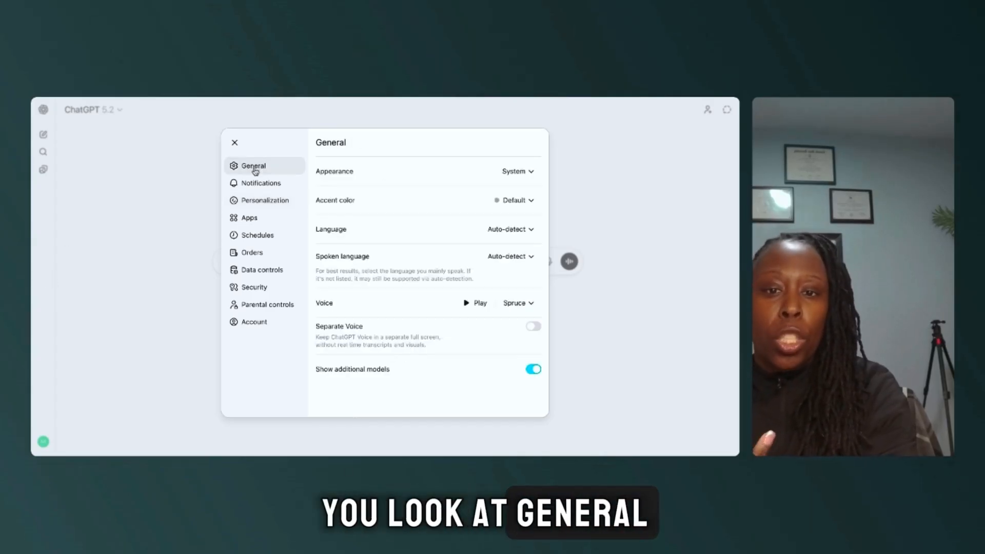
Step: Try the Dark and Light appearances and return the appearance setting to System
left_click(528, 175)
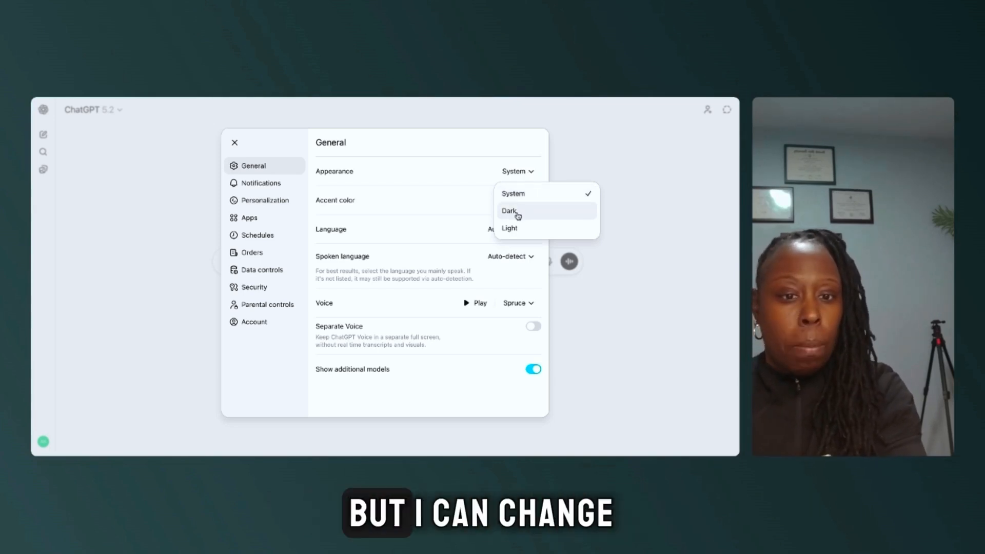
left_click(518, 216)
left_click(528, 172)
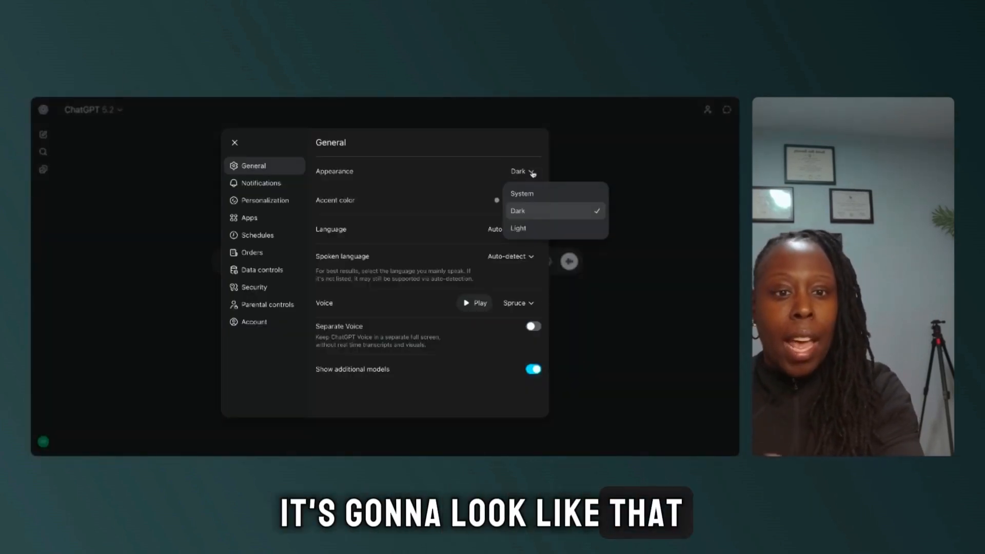
left_click(520, 226)
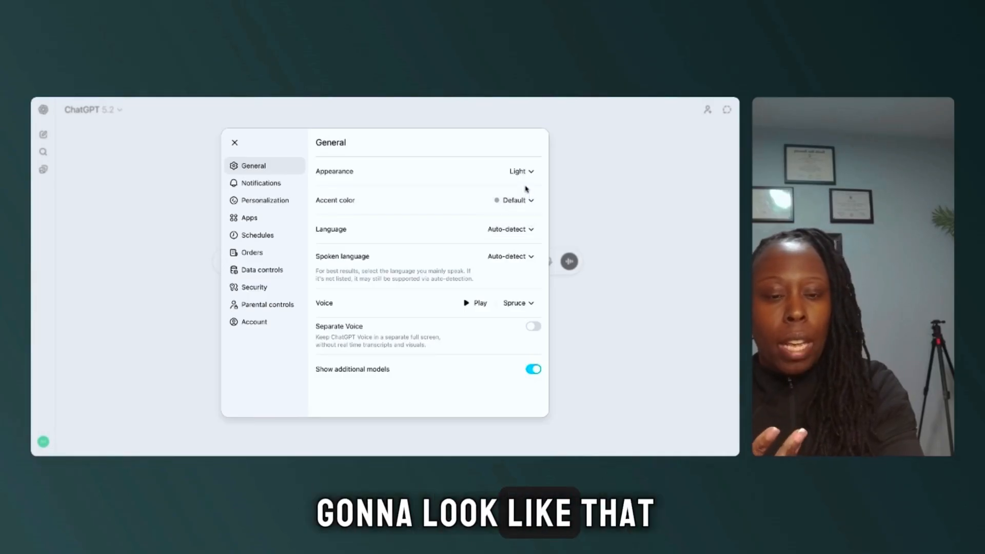
left_click(528, 173)
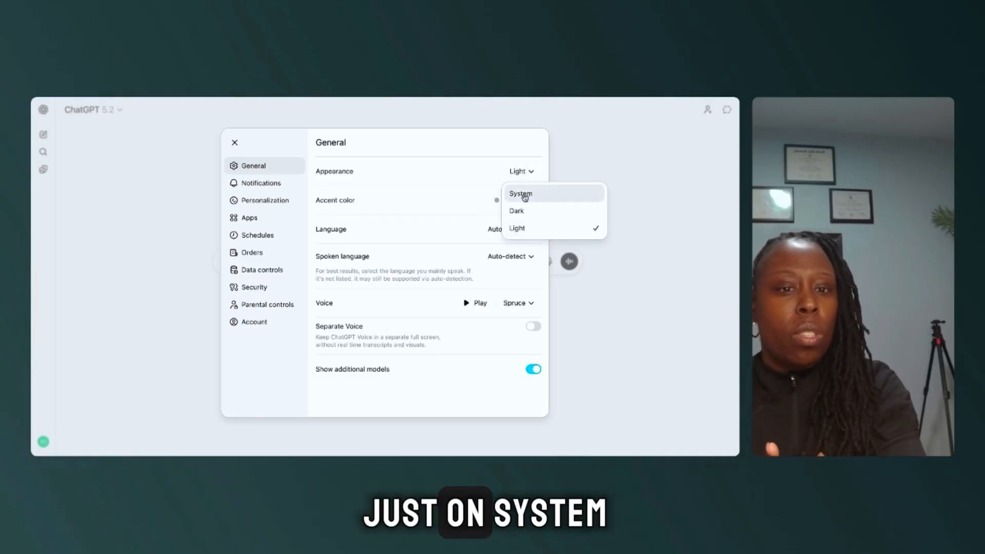
left_click(523, 194)
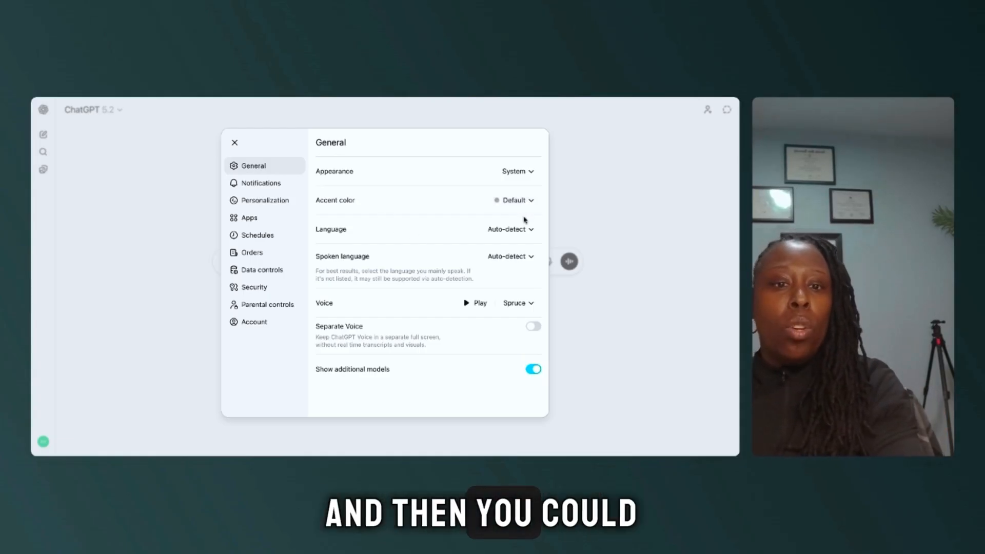
Step: Try the Blue, Green and Yellow accent colors and close the settings to preview the Yellow accent
left_click(531, 202)
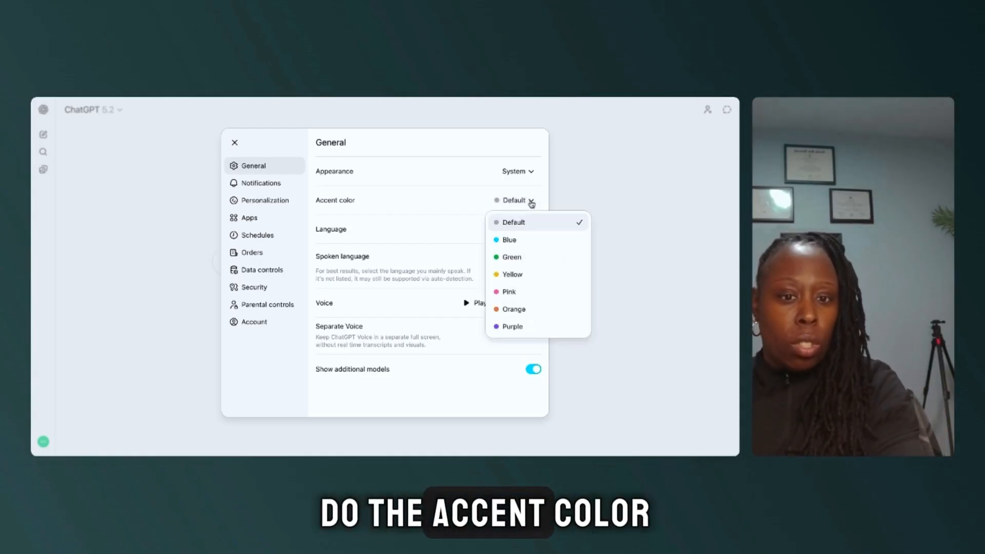
left_click(522, 238)
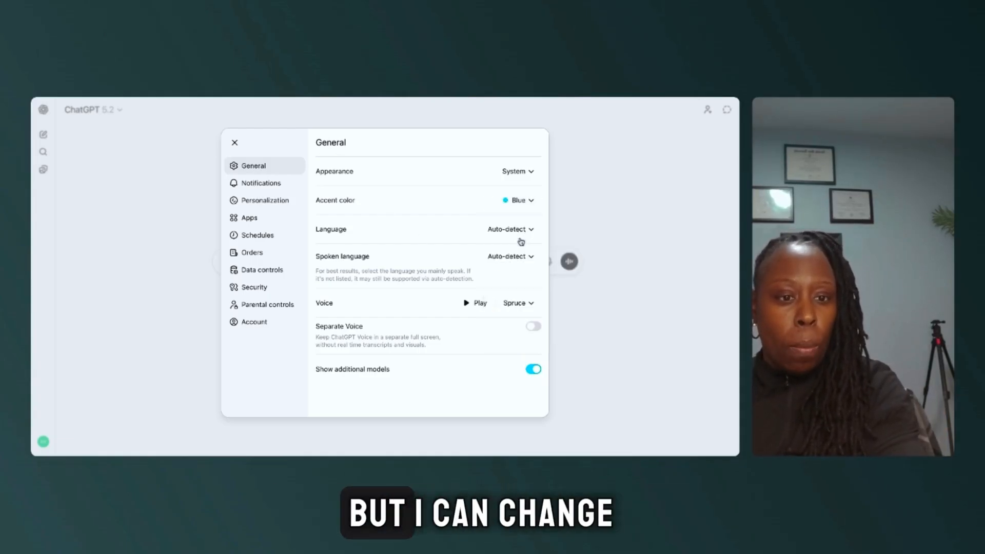
left_click(530, 201)
left_click(520, 255)
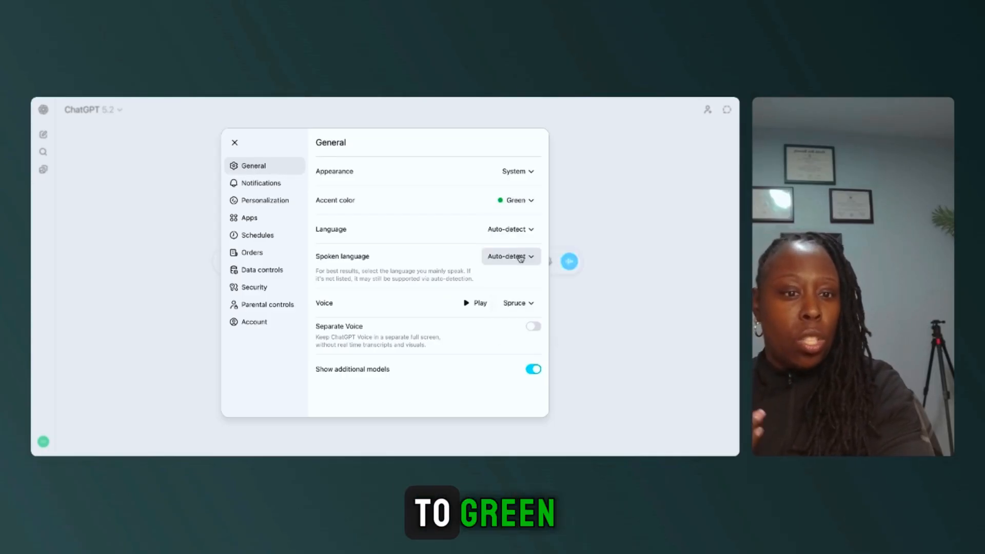
left_click(532, 201)
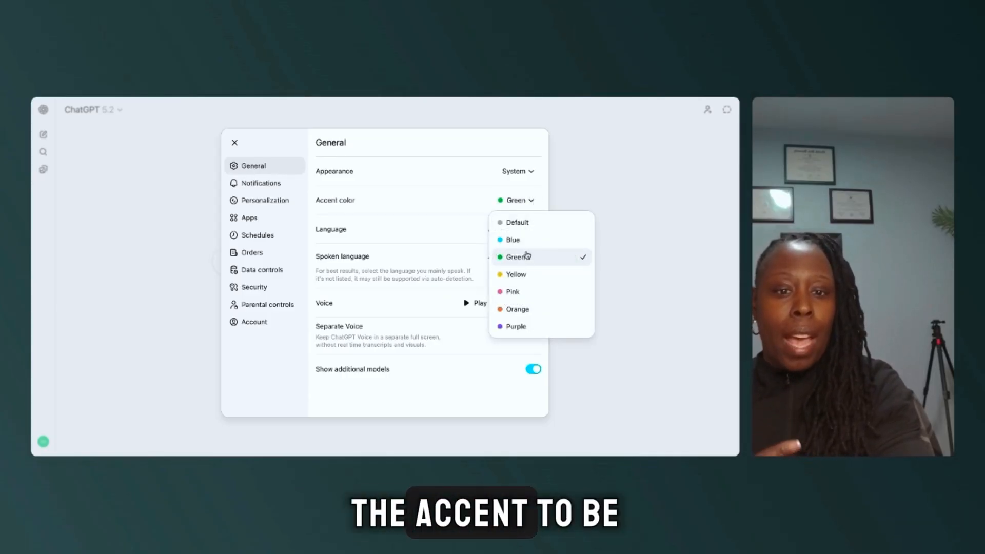
left_click(522, 276)
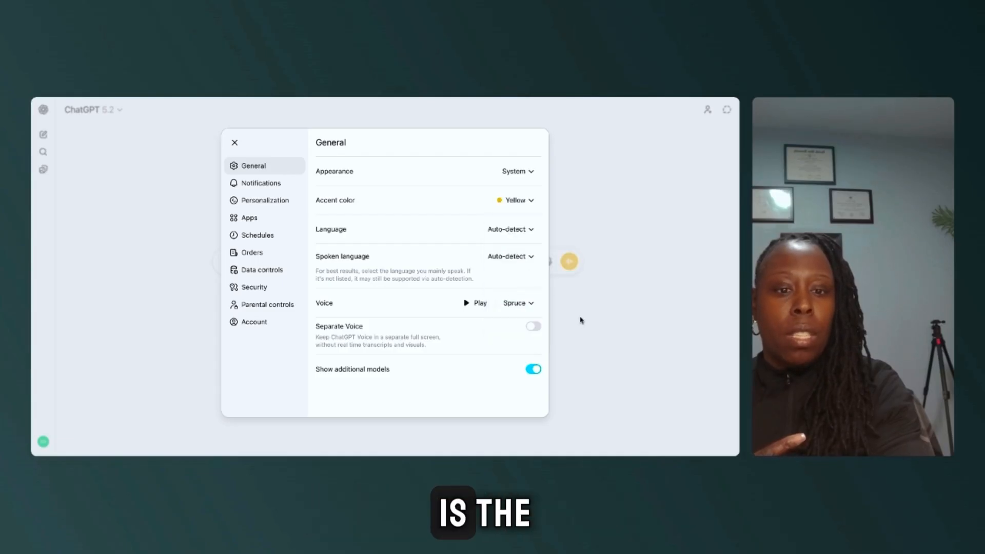
left_click(563, 189)
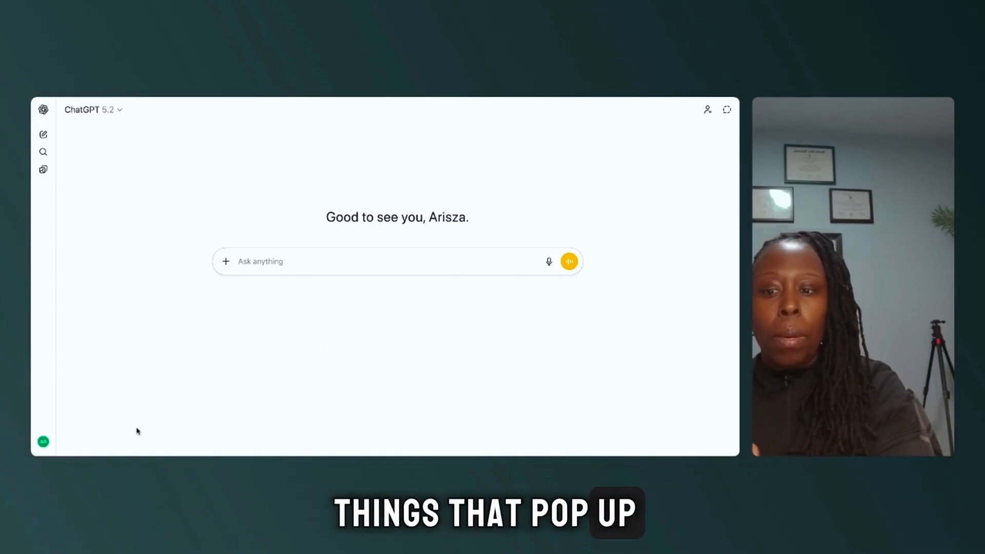
Step: Reopen the General settings and set the accent color to Default
left_click(44, 441)
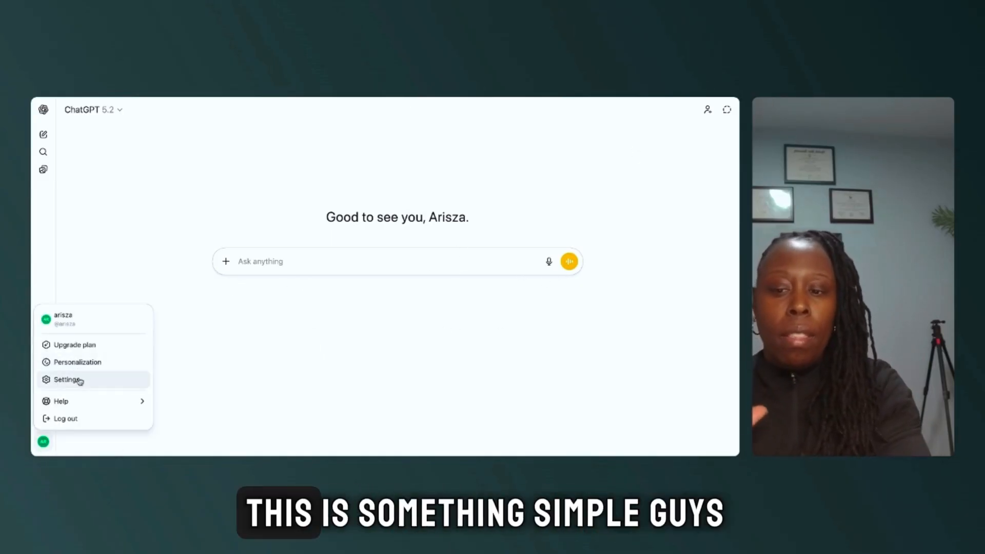
left_click(83, 365)
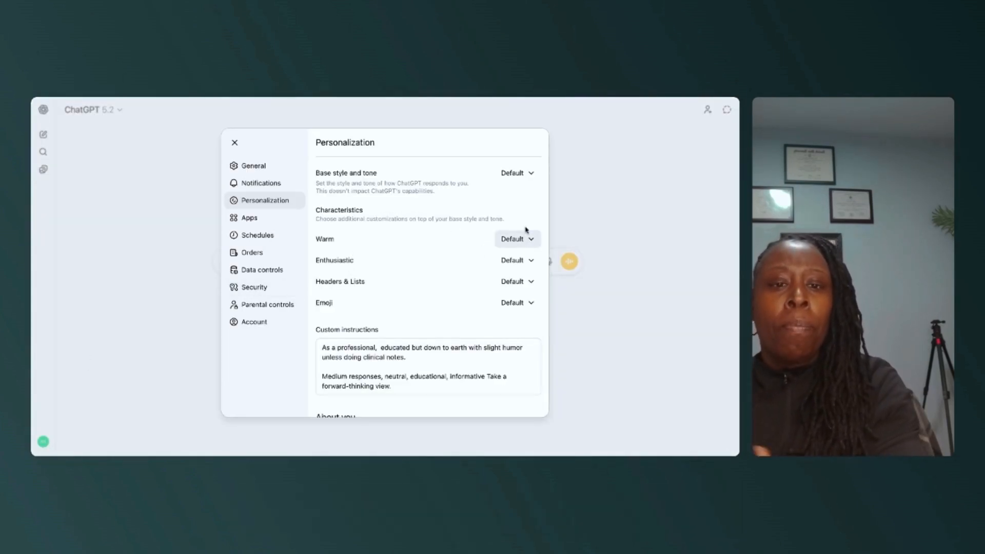
left_click(272, 173)
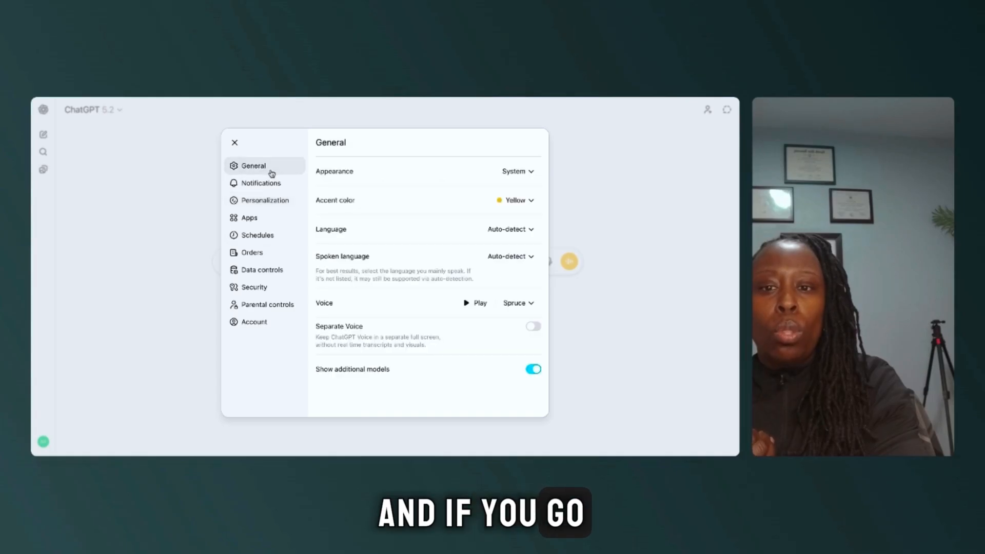
left_click(521, 205)
left_click(519, 222)
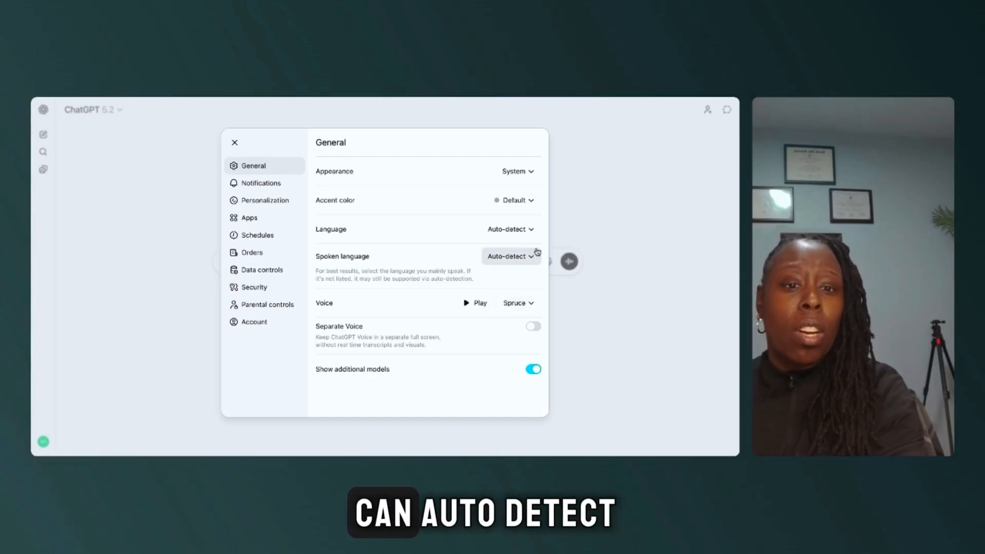
Step: Examine the available interface languages without changing the language setting
left_click(531, 229)
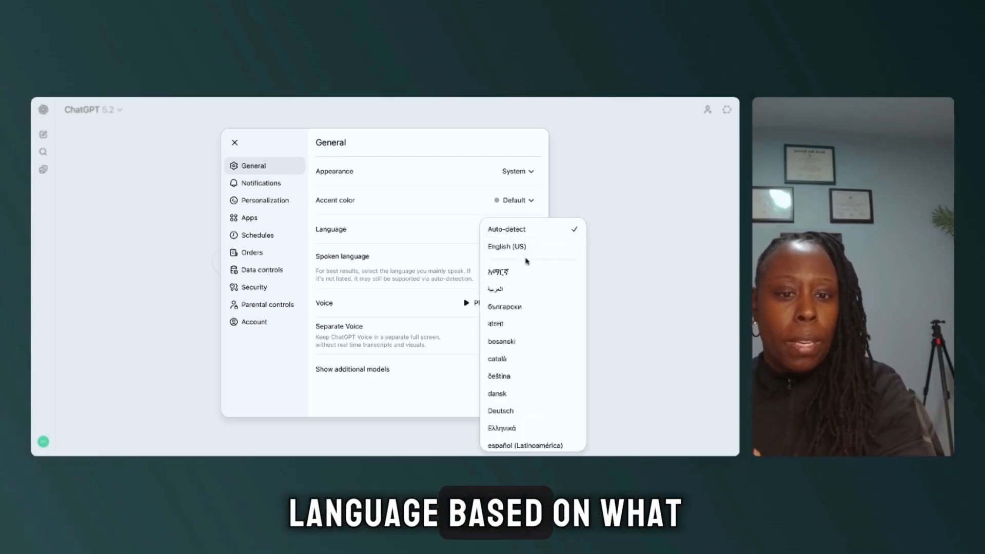
left_click(572, 203)
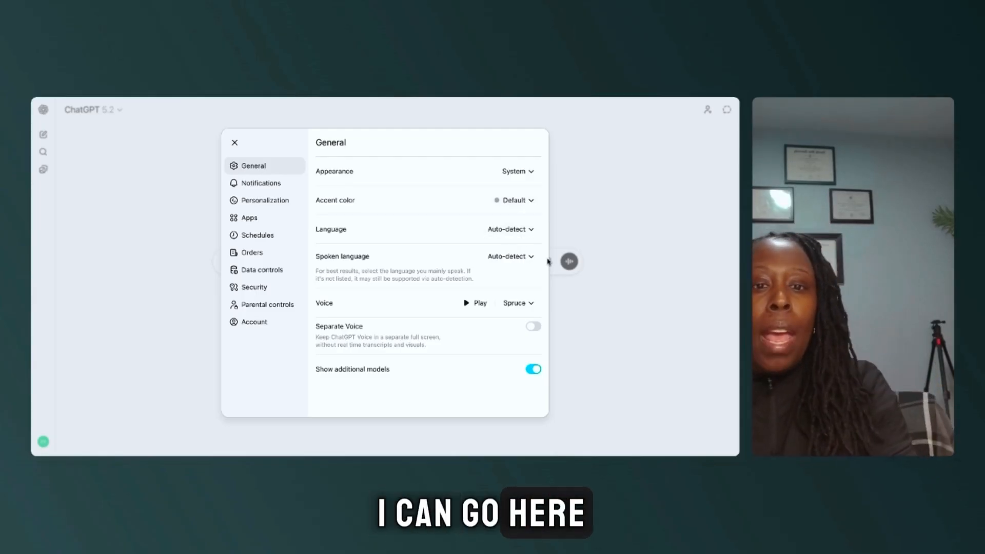
left_click(530, 229)
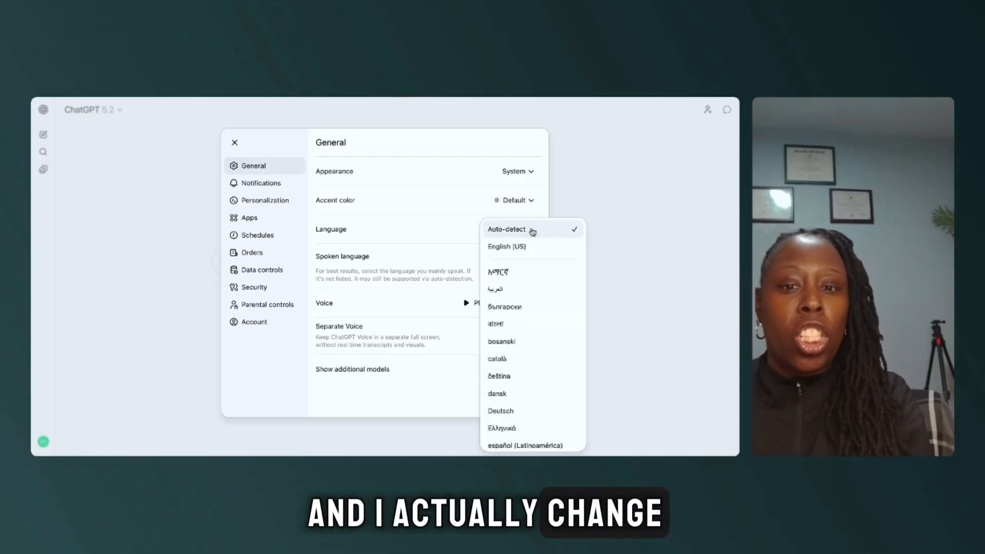
left_click(604, 282)
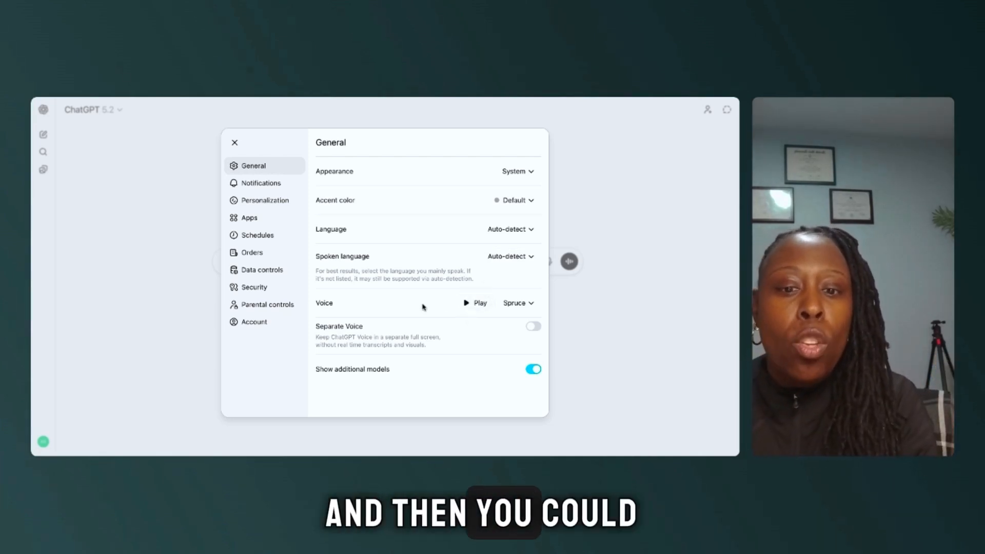
Step: Preview the Spruce voice sample and turn on Show additional models in the General settings
left_click(531, 304)
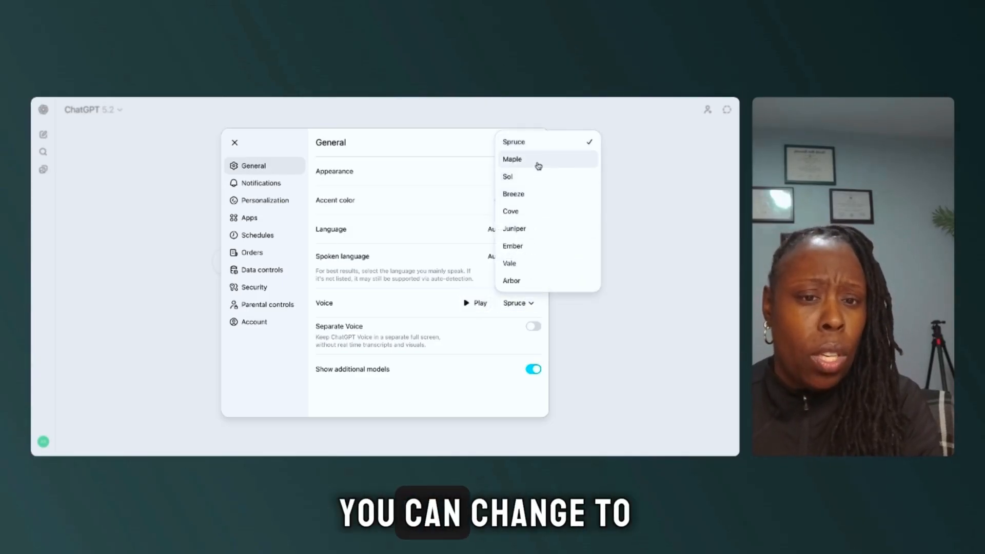
left_click(466, 304)
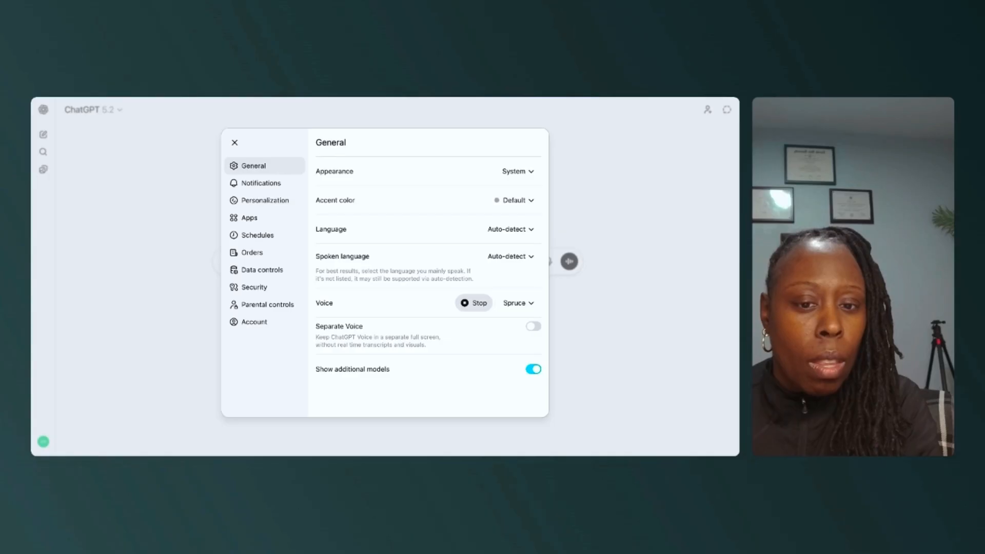
left_click(466, 305)
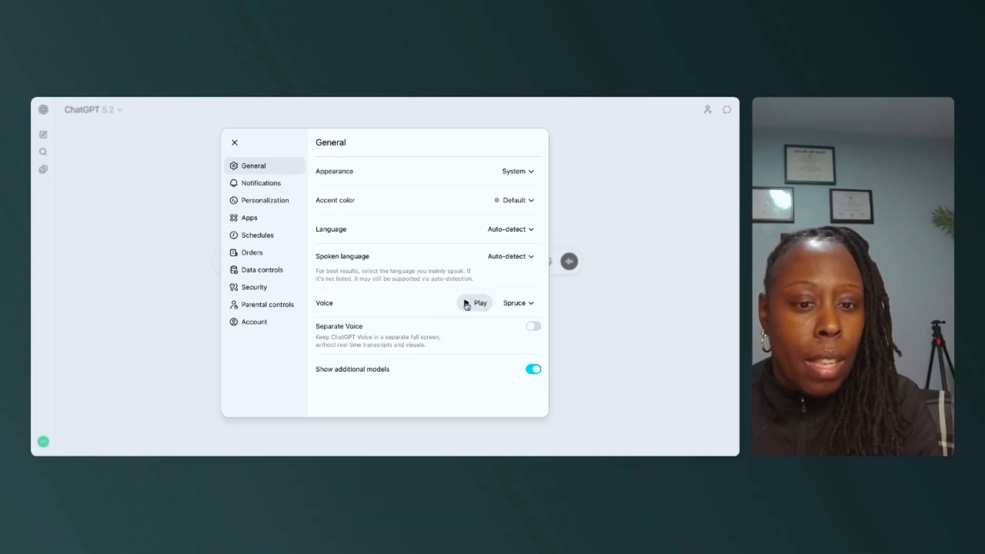
left_click(466, 304)
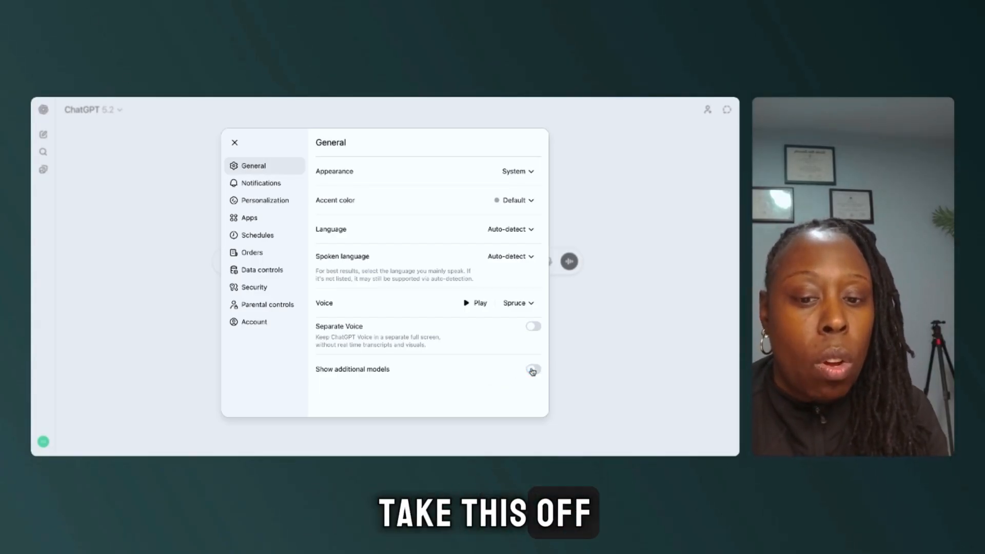
left_click(532, 369)
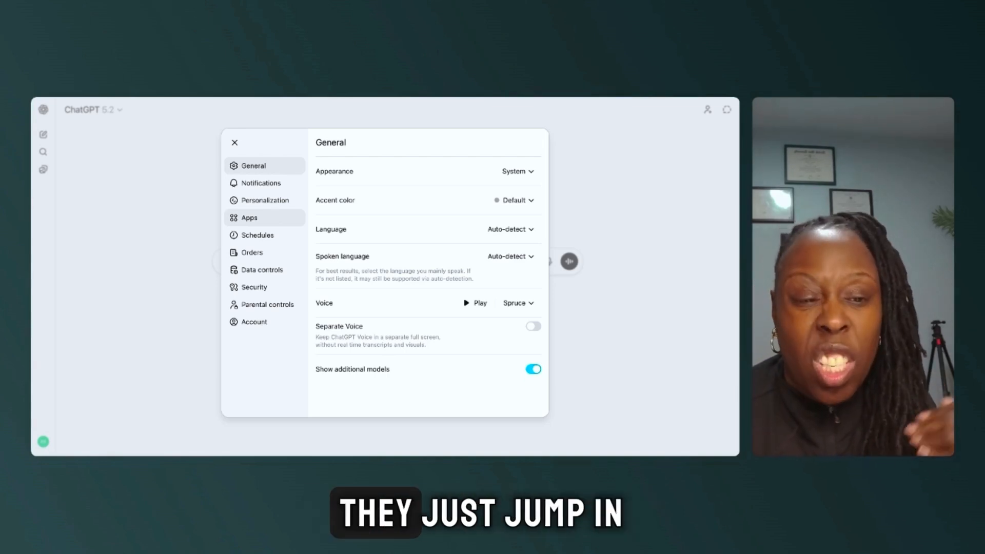
Step: Review the notification settings, including the email option for Projects
left_click(245, 183)
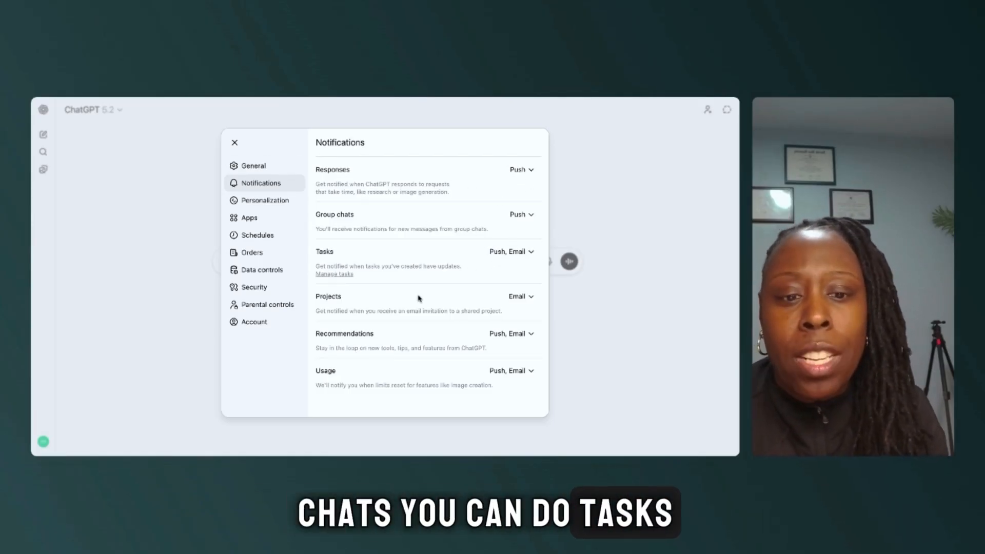
left_click(531, 297)
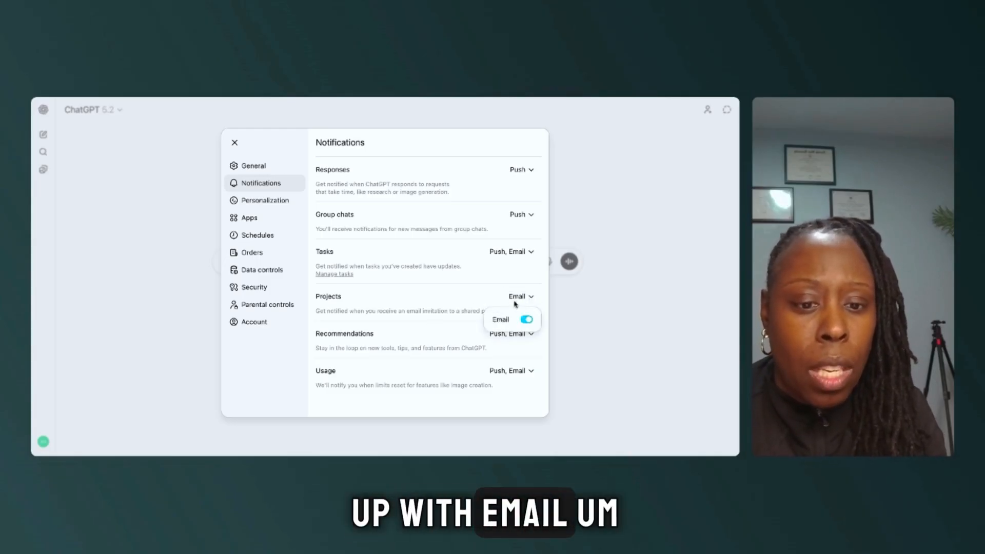
left_click(445, 299)
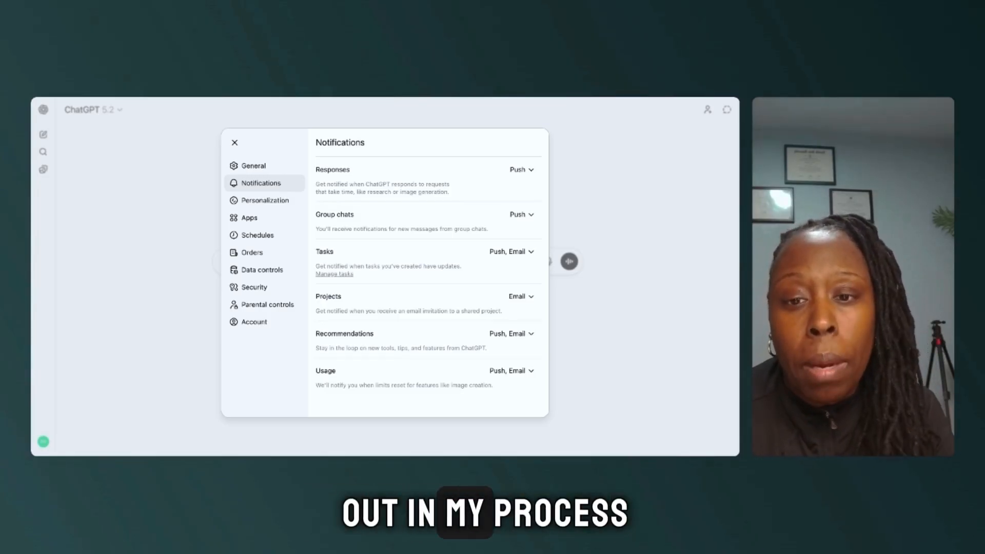
Step: Examine the available base style and tone options in the Personalization settings
left_click(274, 203)
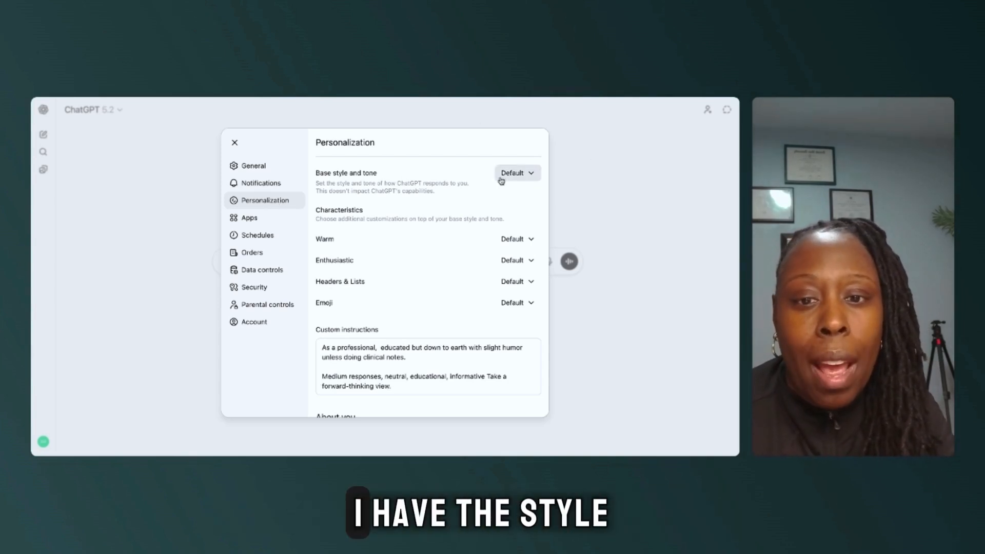
left_click(533, 175)
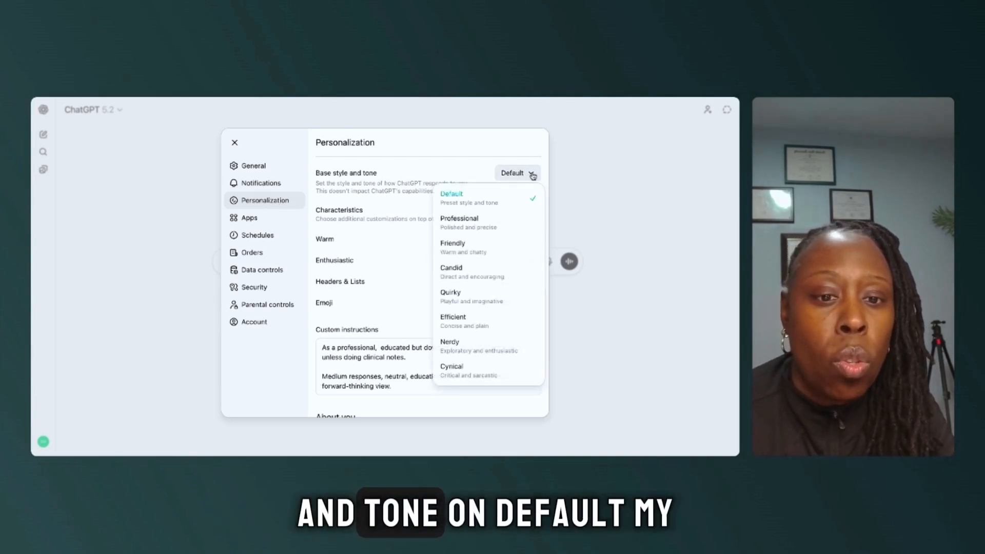
left_click(511, 157)
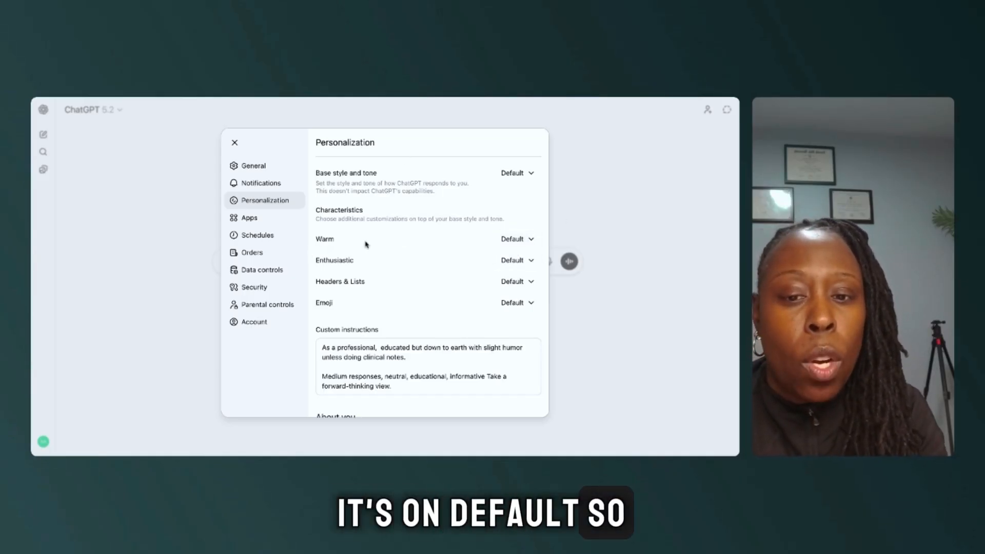
Step: Review the Headers & Lists and Emoji characteristic options, choosing Default for both
left_click(524, 281)
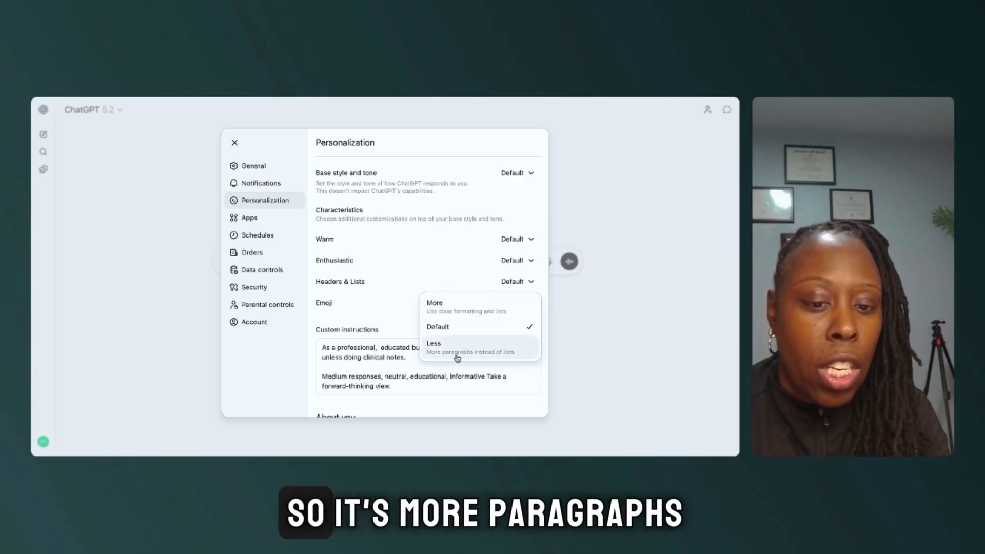
left_click(475, 326)
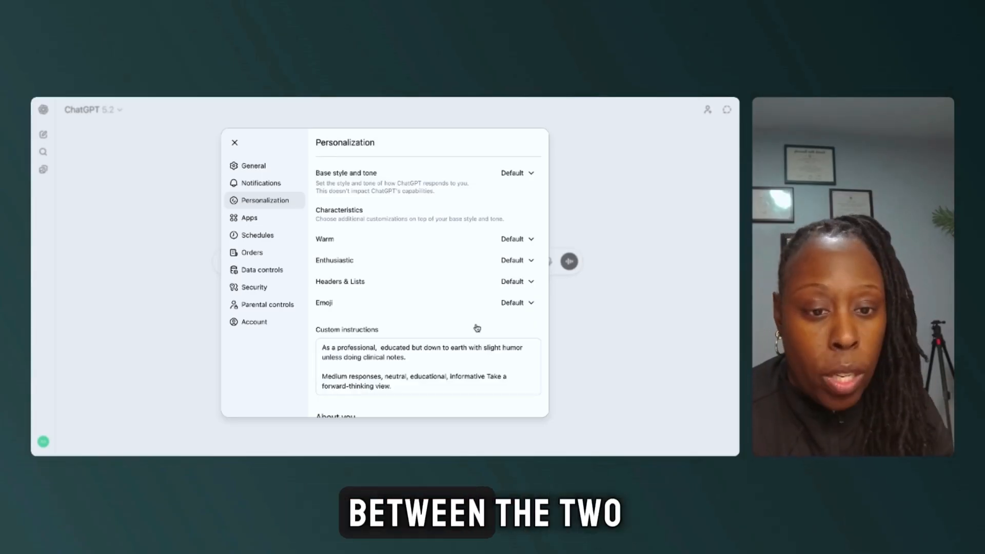
left_click(528, 305)
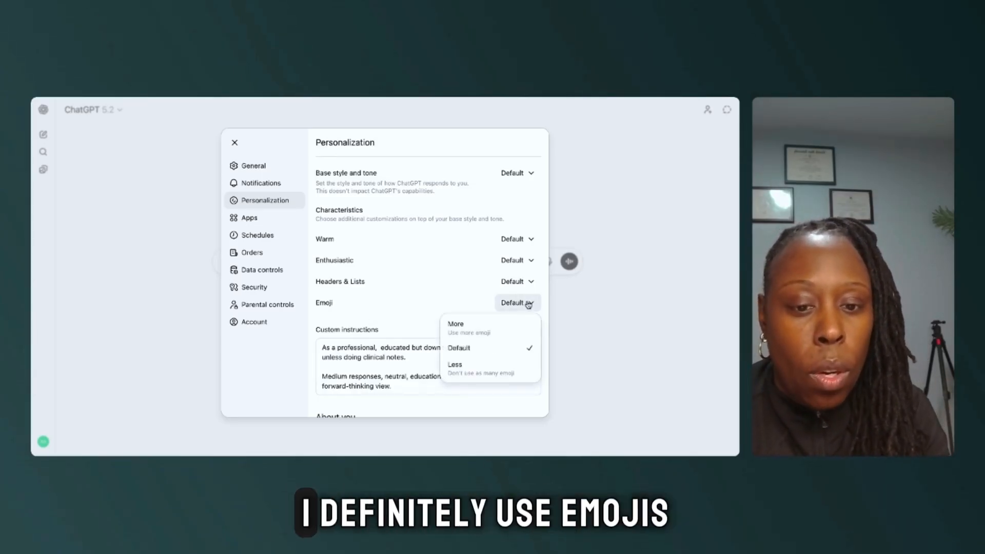
left_click(494, 348)
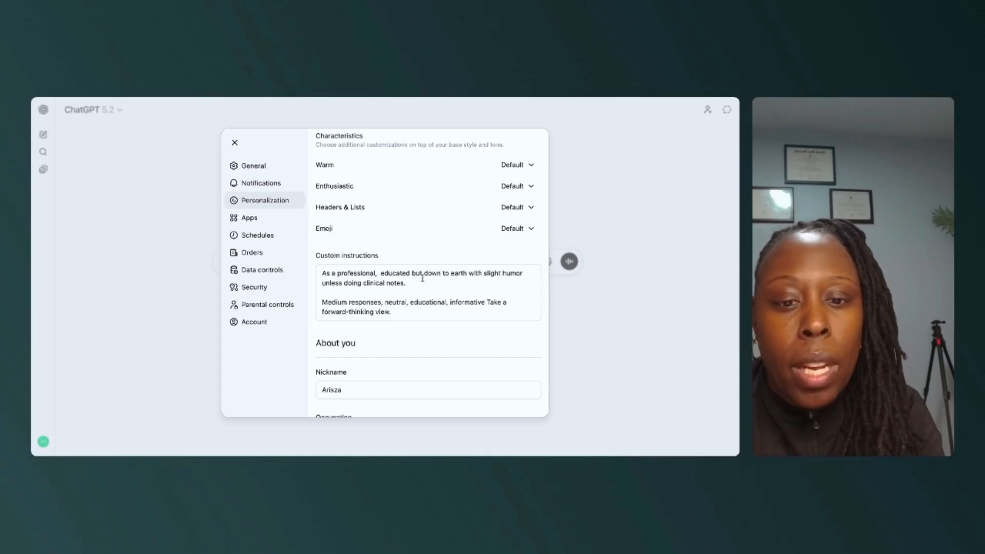
Step: Read through the custom instructions and the About you section, including the full Occupation text
scroll(423, 278, "down", 2)
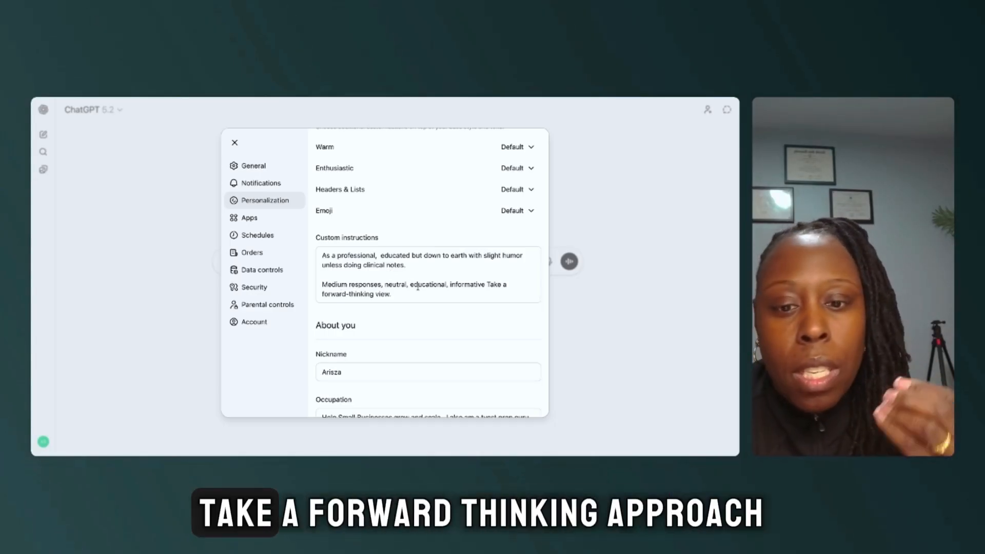
scroll(428, 276, "down", 2)
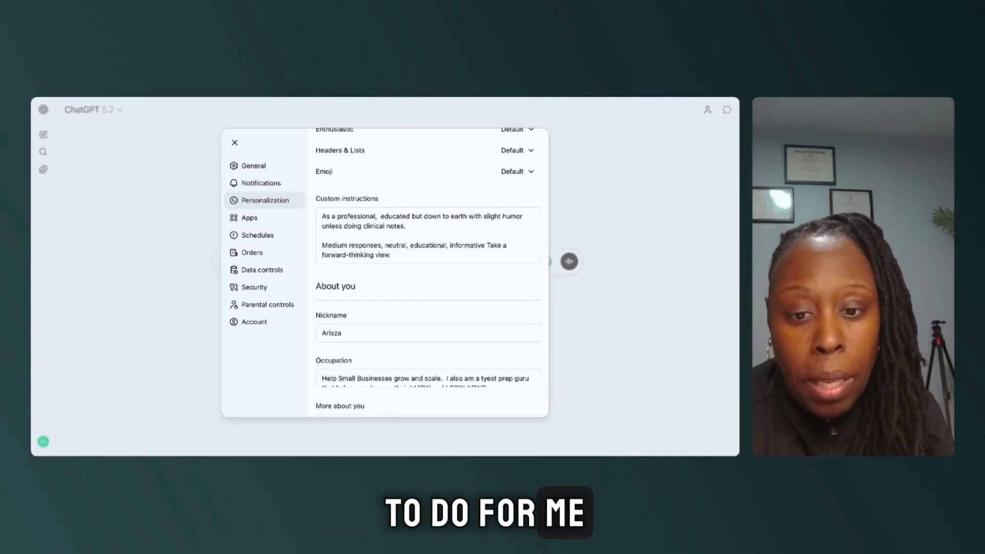
scroll(345, 241, "down", 4)
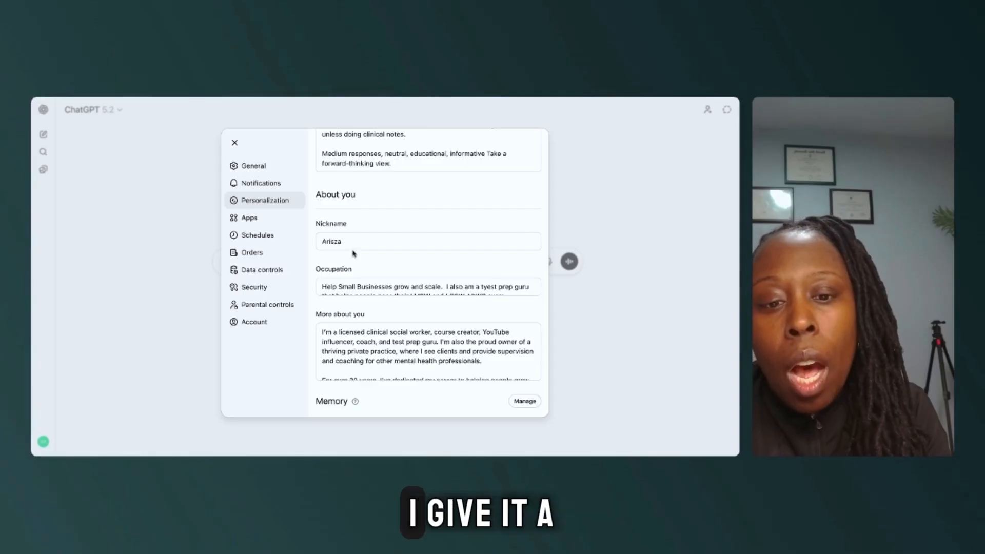
scroll(353, 253, "down", 1)
scroll(368, 231, "down", 2)
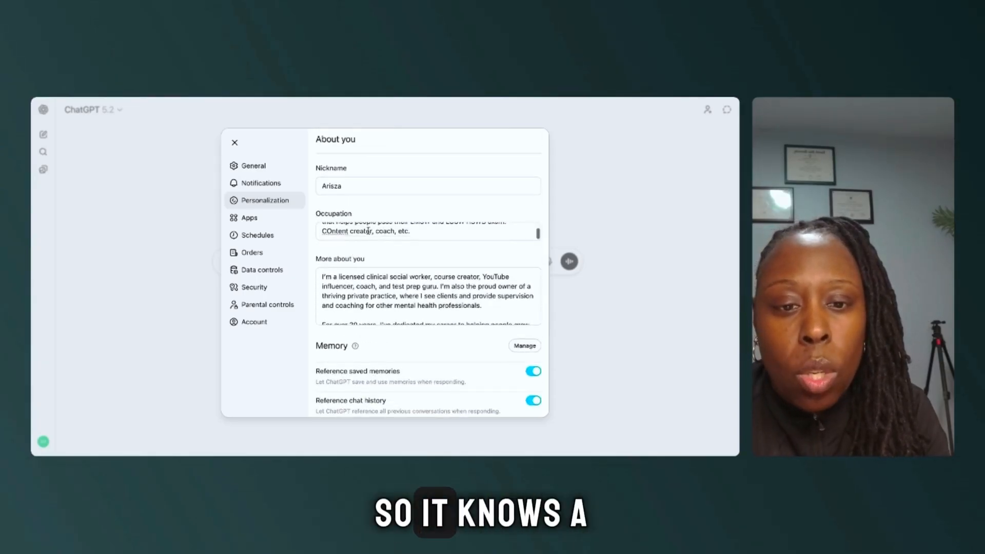
scroll(367, 228, "down", 1)
scroll(354, 234, "up", 2)
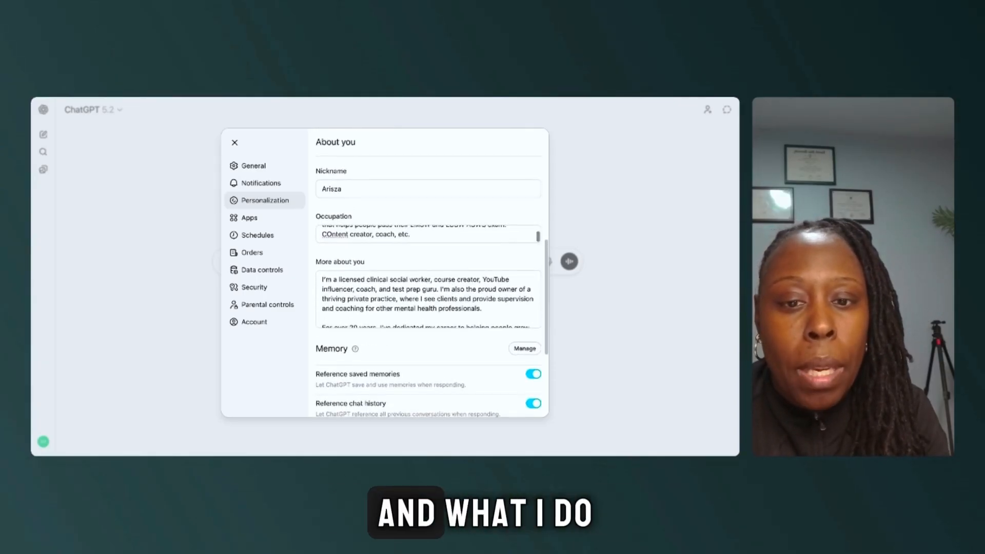
Step: Correct the capitalization of "COntent" to "Content" in the Occupation text
left_click(330, 238)
key("BackSpace")
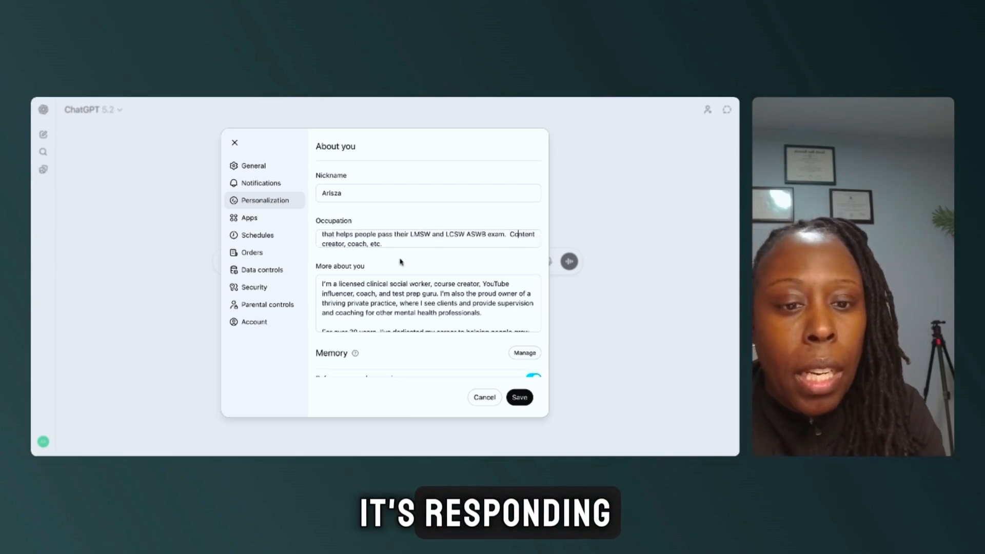
scroll(443, 244, "up", 2)
scroll(443, 245, "down", 3)
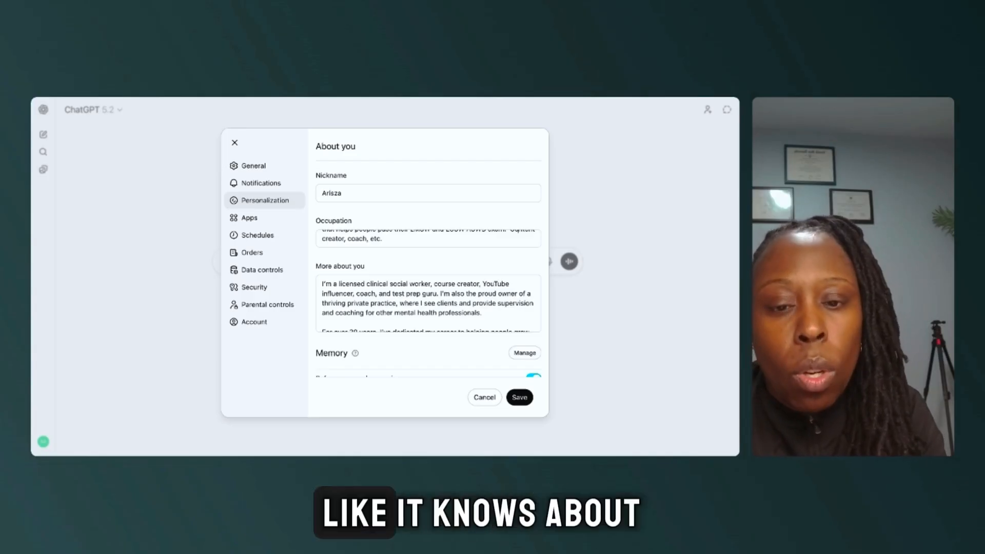
Step: Read through the whole More about you text and save the edited personalization details
scroll(424, 284, "down", 3)
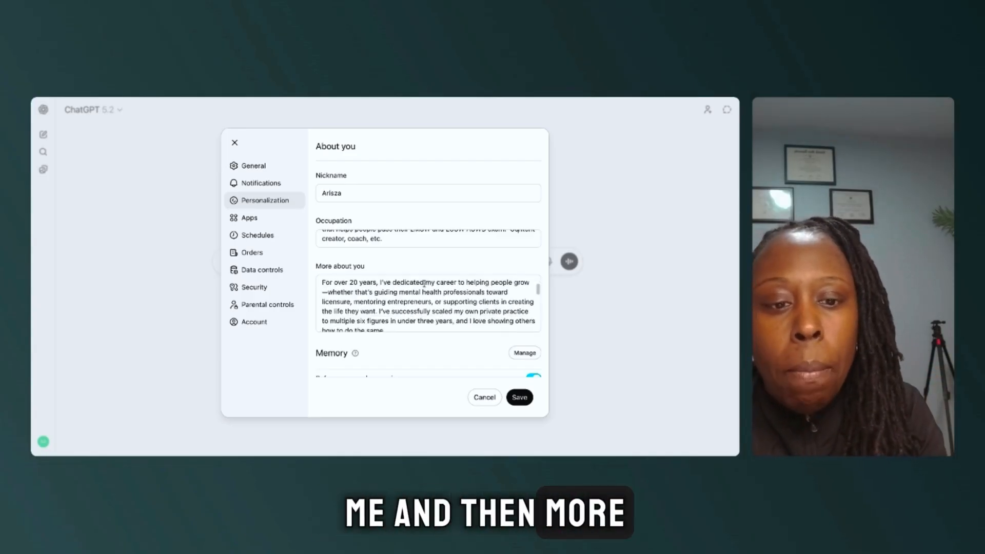
scroll(423, 283, "up", 3)
scroll(423, 284, "down", 5)
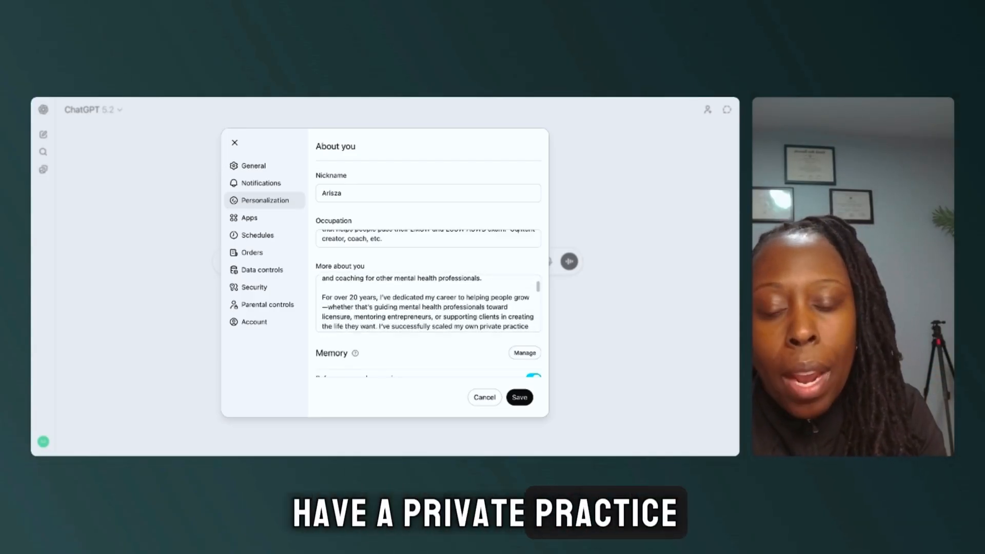
scroll(428, 303, "down", 4)
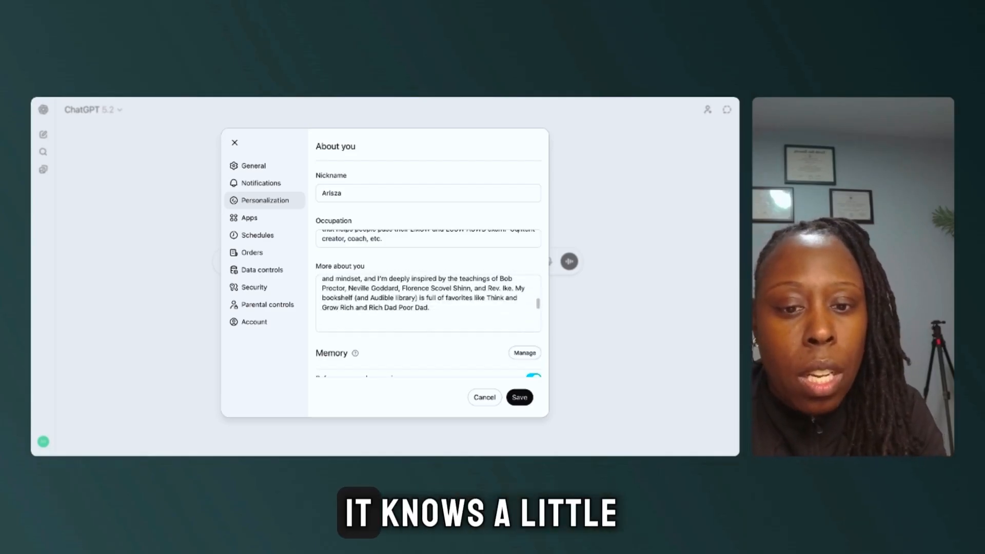
scroll(397, 301, "up", 2)
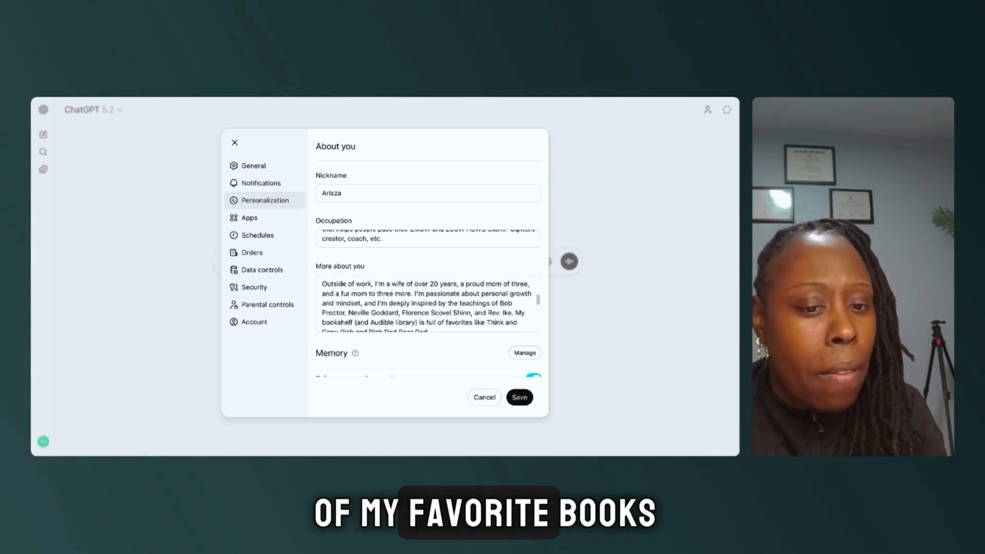
scroll(436, 322, "down", 5)
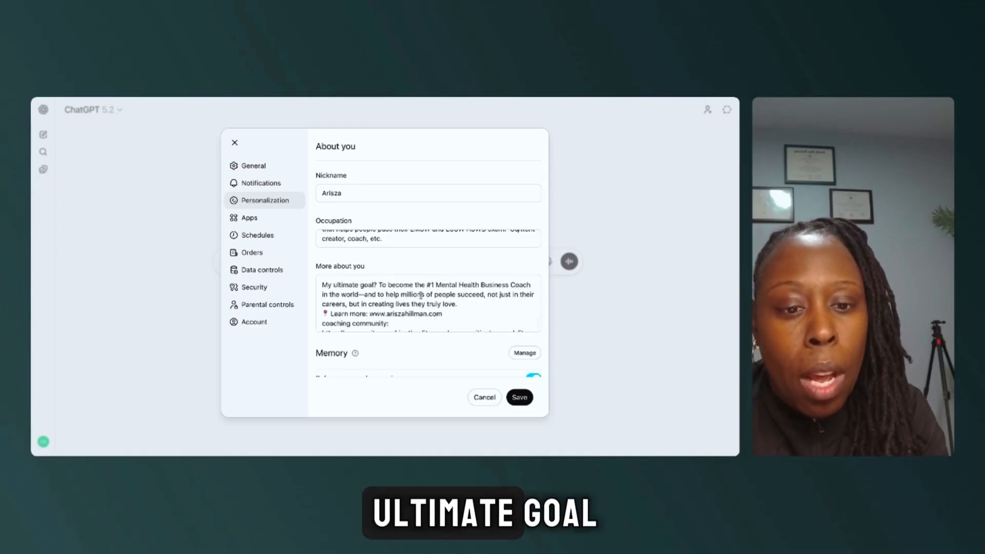
scroll(435, 322, "down", 4)
scroll(420, 293, "up", 2)
scroll(421, 294, "up", 5)
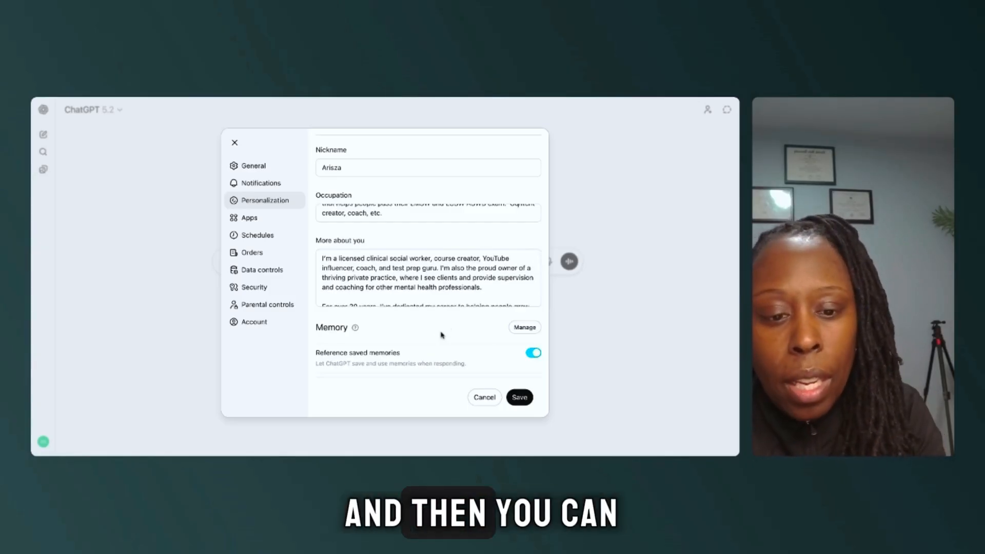
left_click(520, 397)
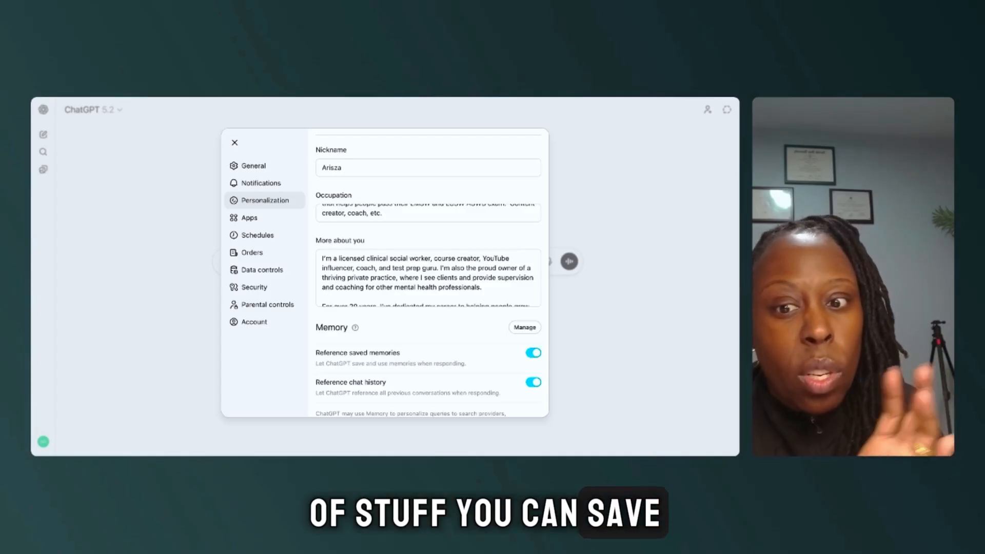
Step: Look over the enabled apps, the schedules and the orders sections of the settings
left_click(254, 219)
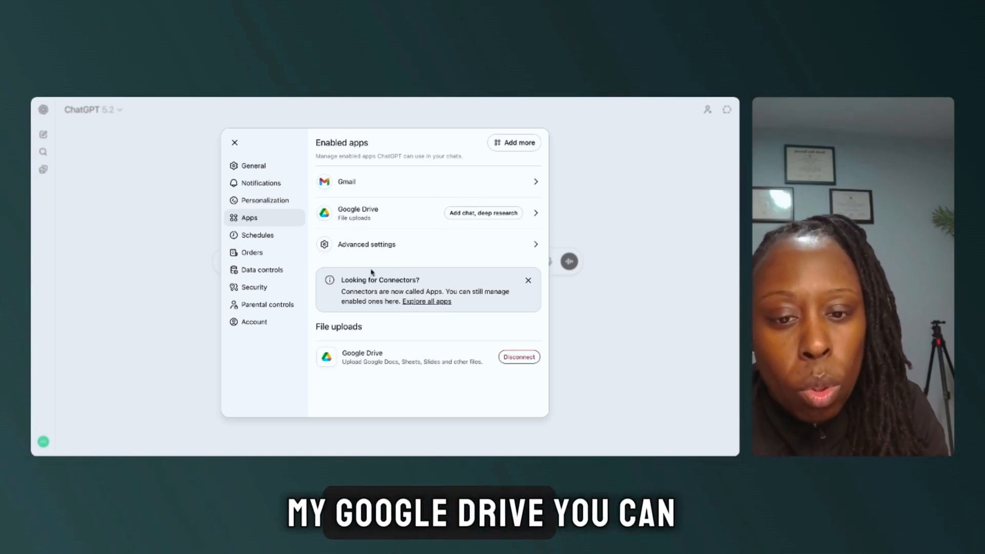
left_click(275, 240)
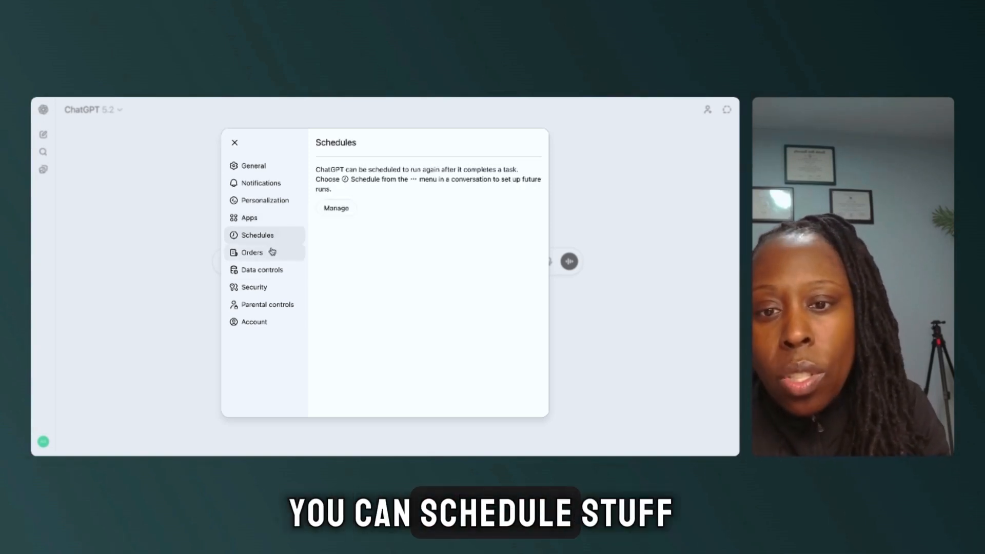
left_click(266, 256)
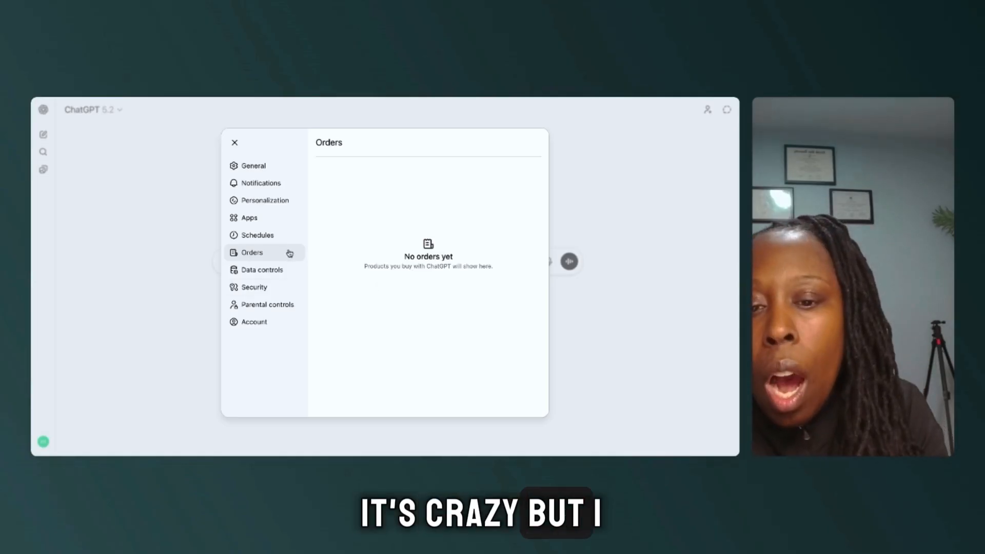
Step: Review the Security settings, including the trusted devices list, multi-factor authentication methods and secure sign-in options
left_click(261, 288)
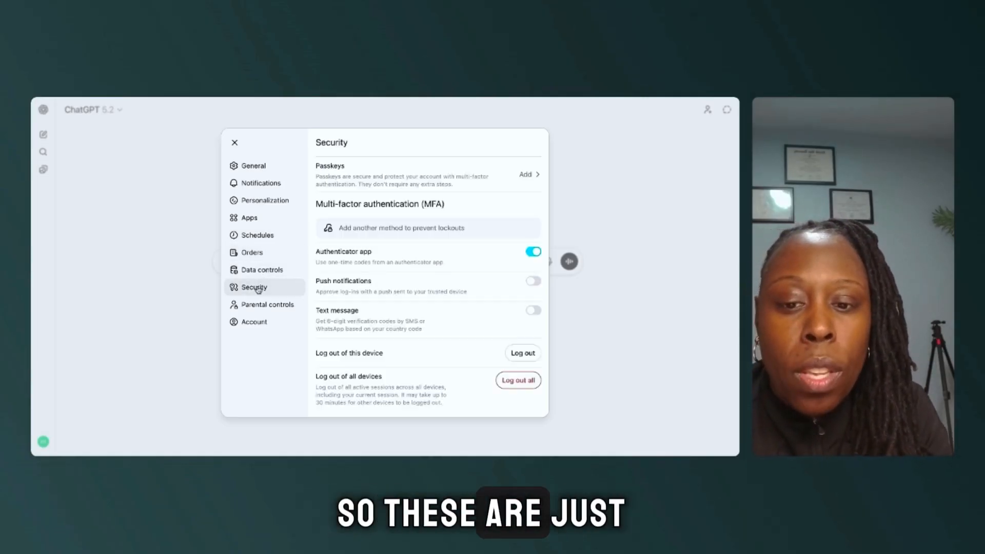
scroll(377, 285, "down", 1)
scroll(377, 286, "down", 3)
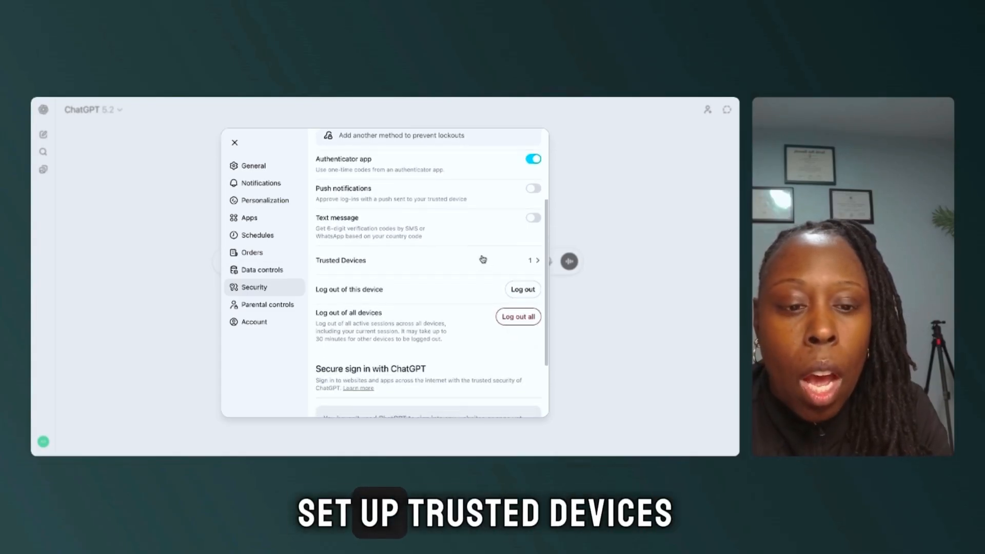
left_click(533, 260)
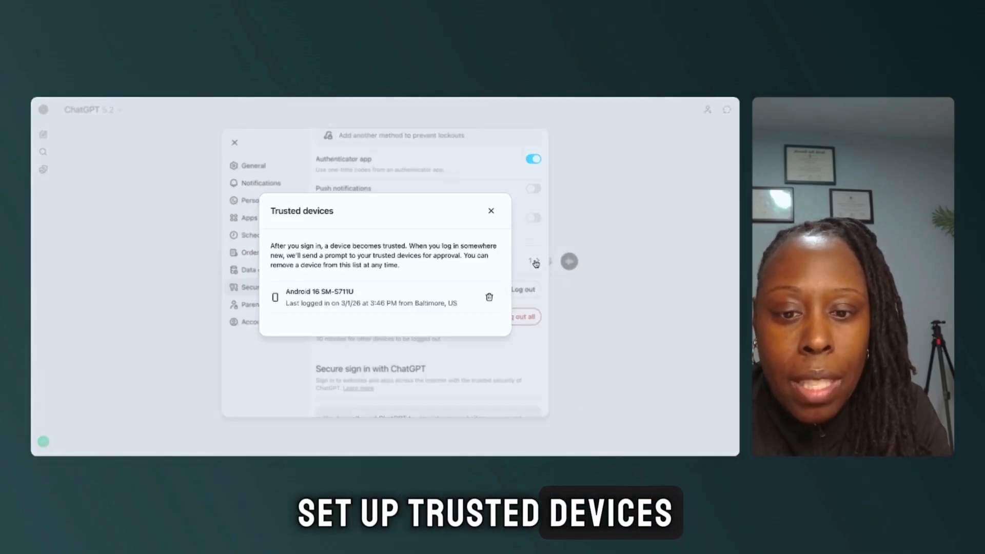
left_click(491, 211)
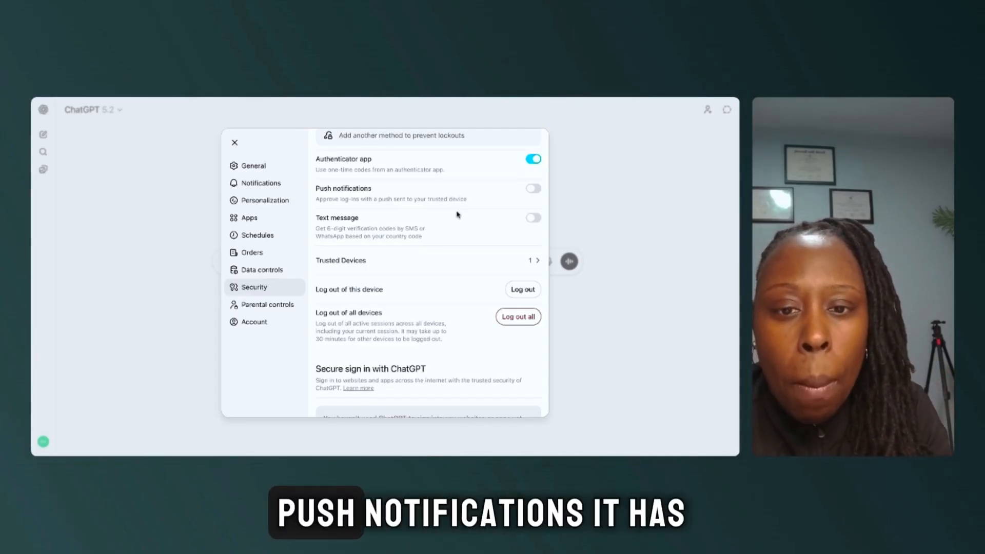
scroll(458, 214, "up", 1)
scroll(442, 259, "down", 3)
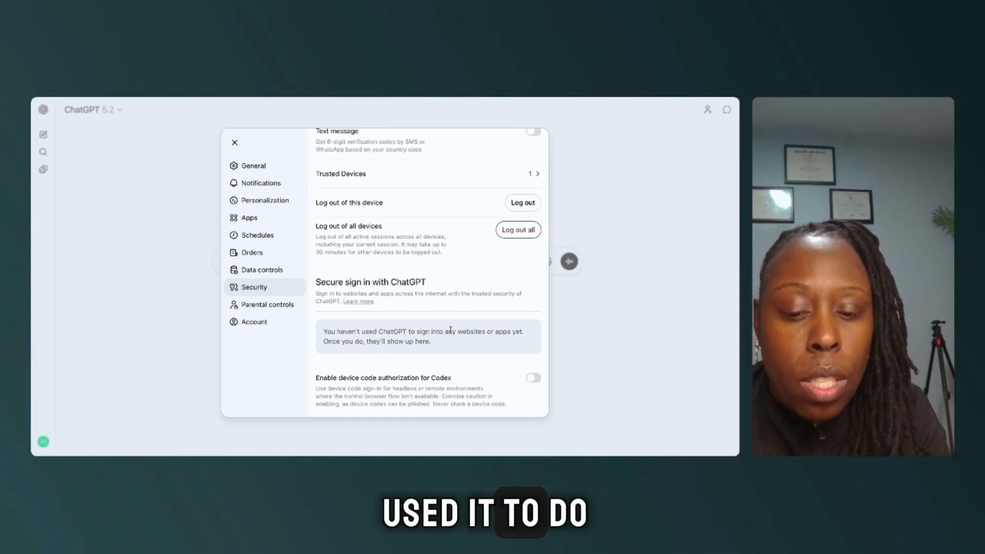
Step: Review the parental controls and the Account settings, including the subscription management options, Plus plan features and GPT builder profile
left_click(281, 305)
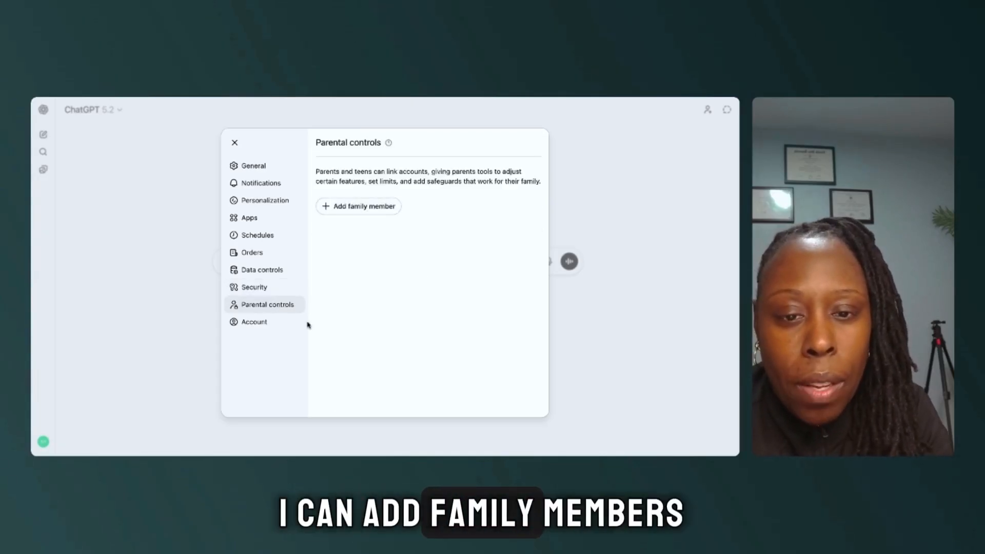
left_click(263, 323)
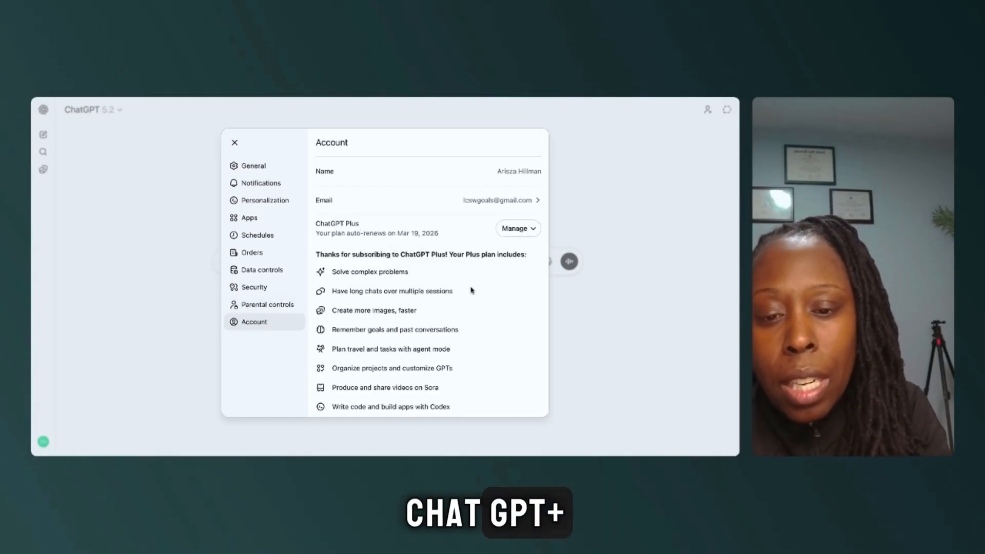
left_click(520, 229)
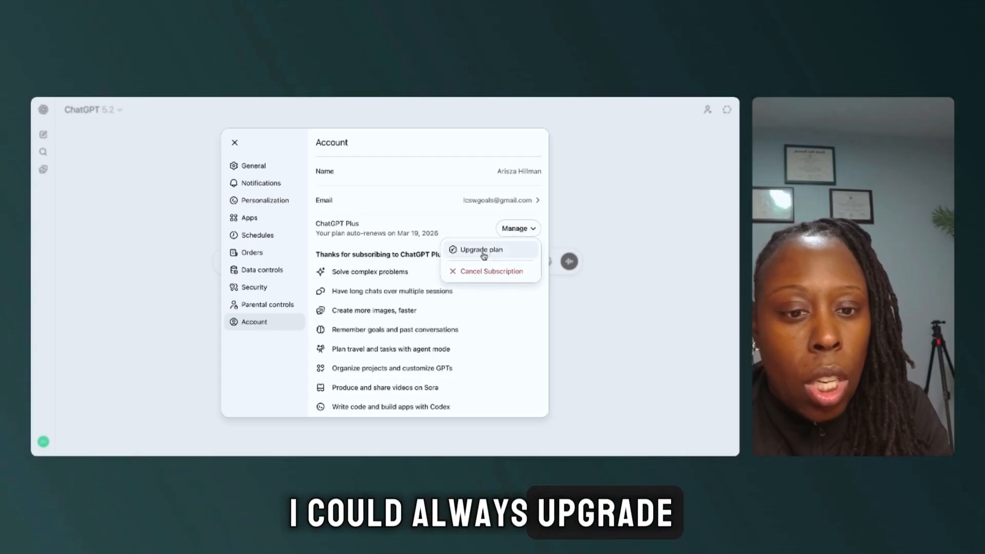
left_click(378, 257)
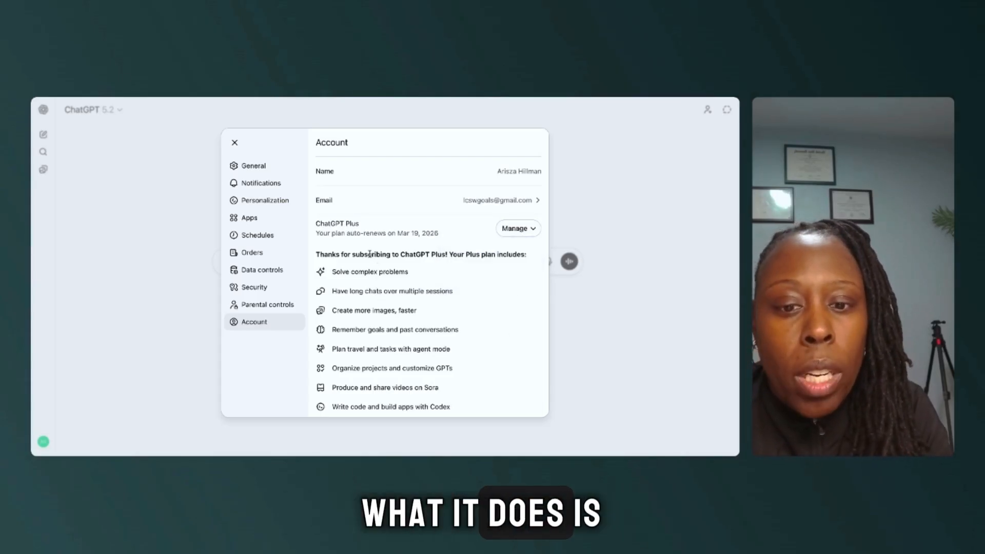
scroll(377, 301, "down", 3)
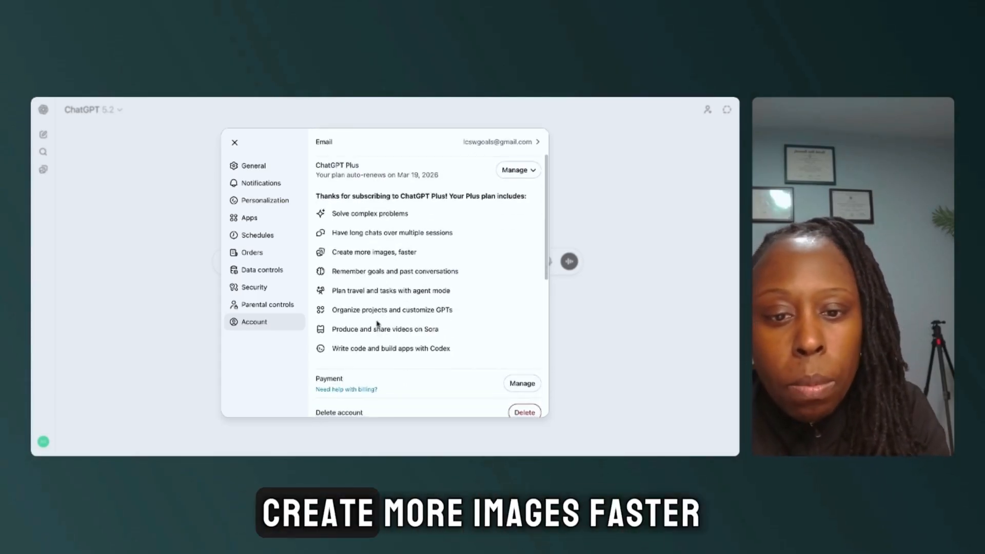
scroll(393, 348, "down", 10)
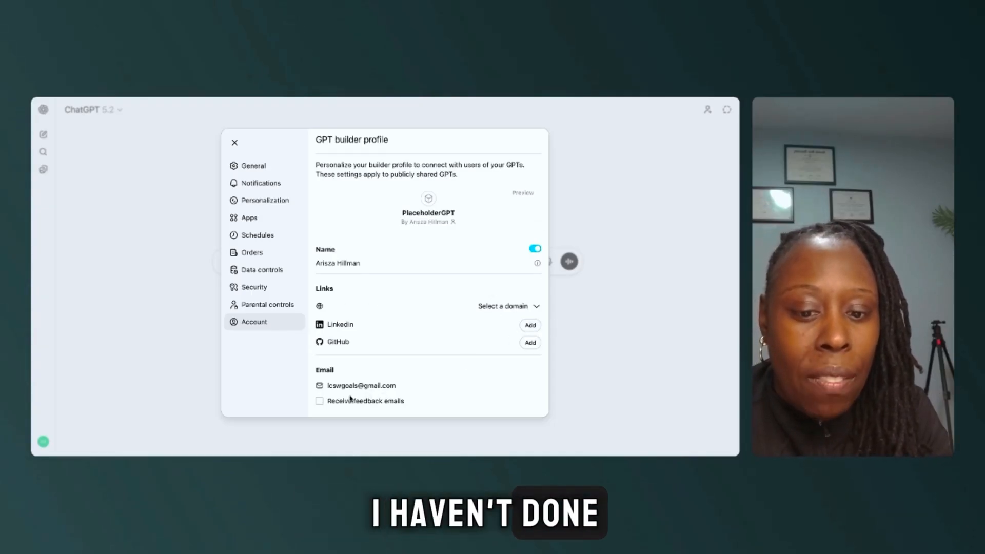
left_click(536, 307)
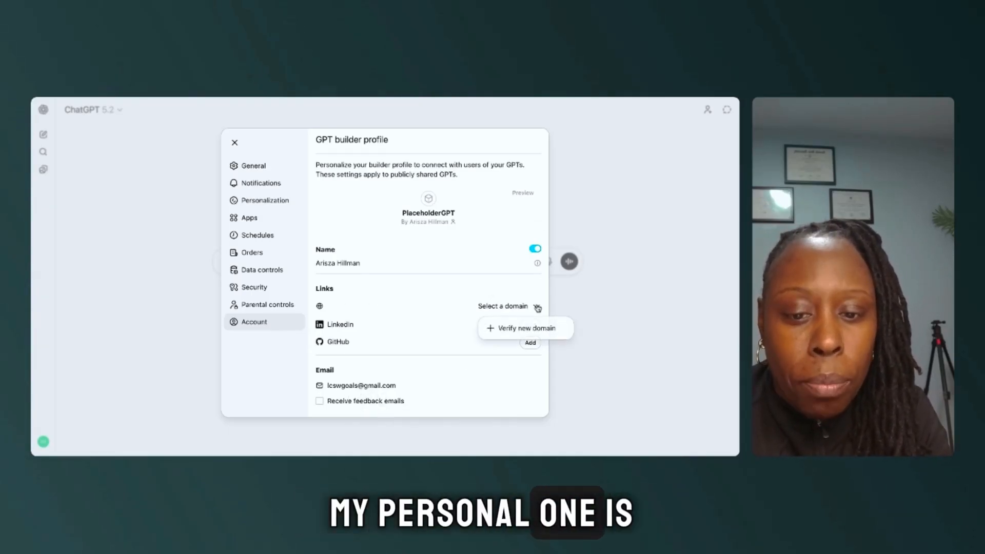
left_click(492, 330)
type("www.sccs-va.org")
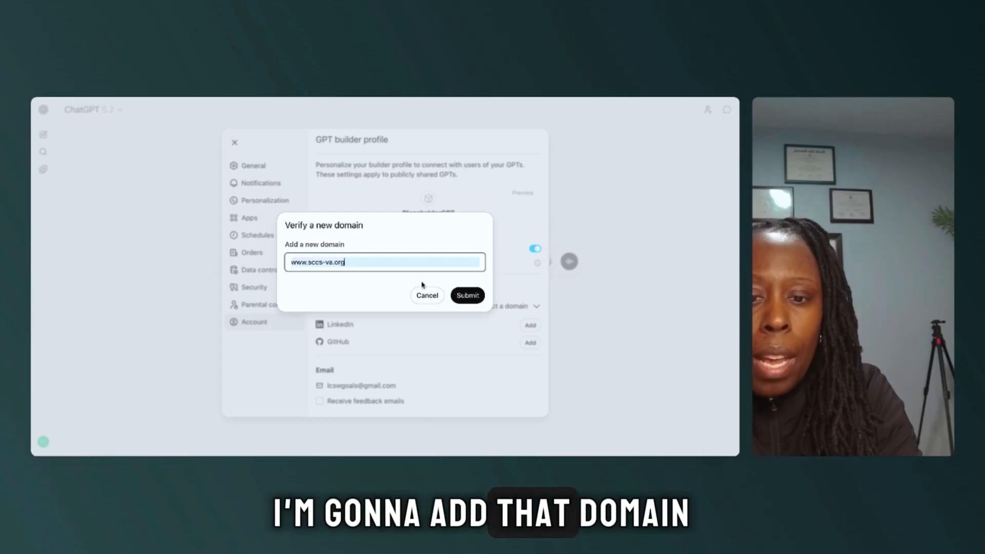
left_click(465, 294)
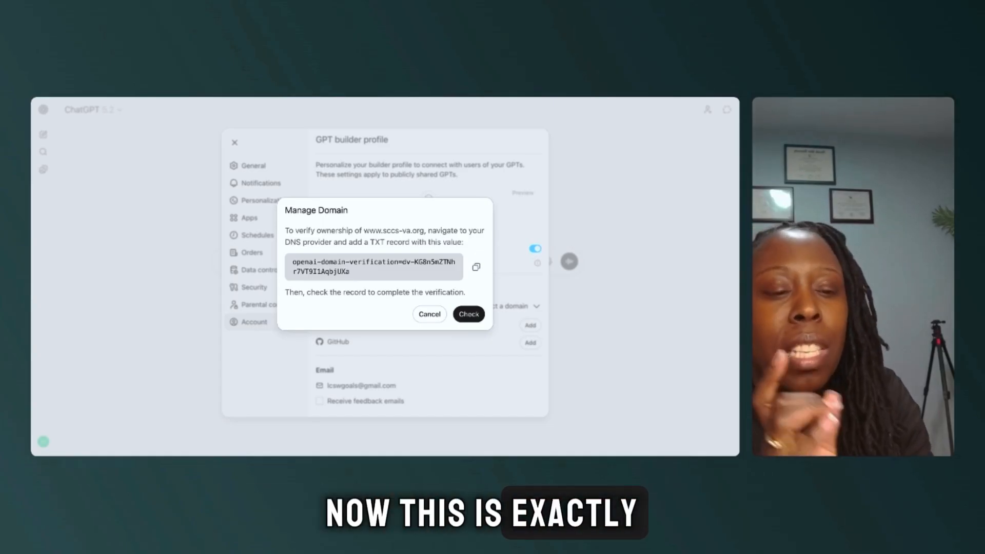
left_click(468, 314)
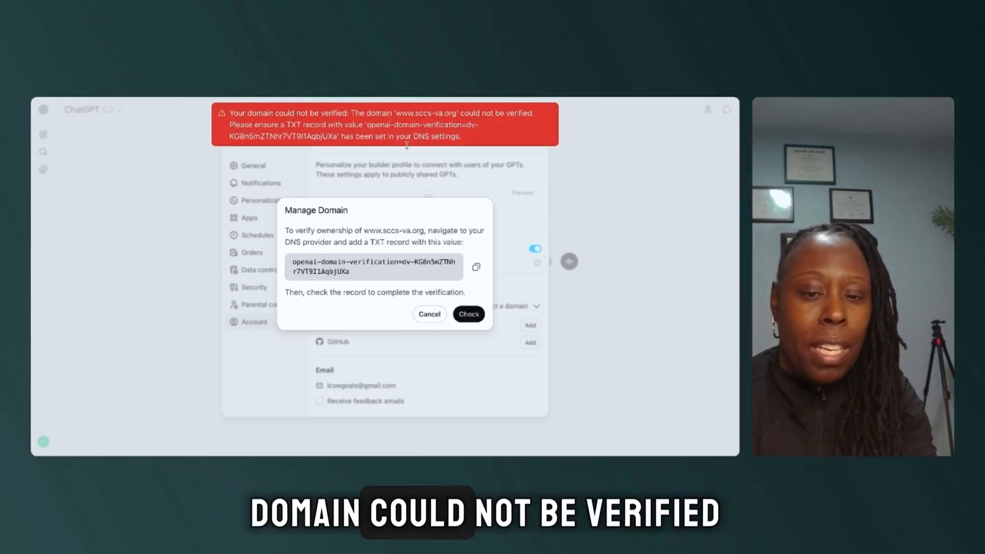
left_click(430, 317)
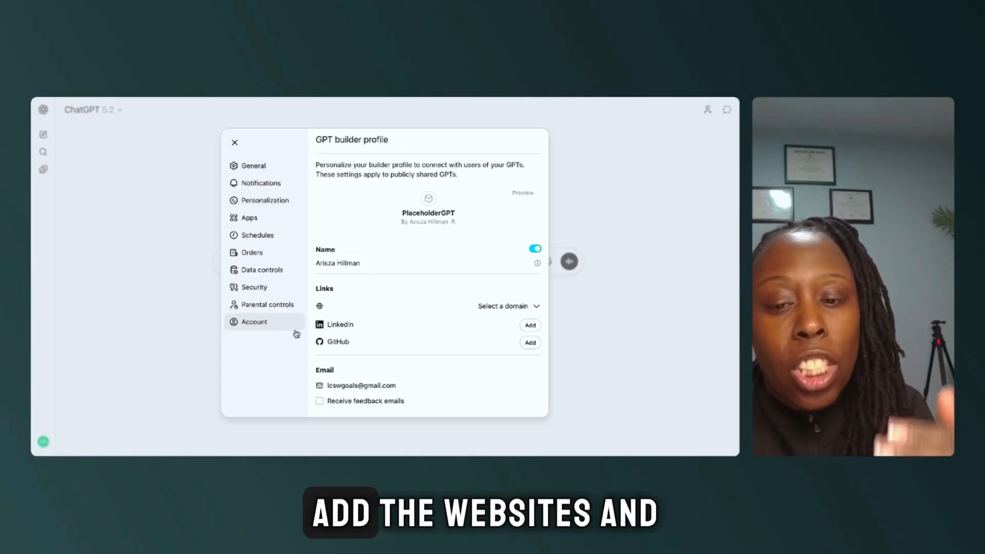
Step: Close the settings and dictate a request for a prompt that creates SEO-strong blogs for the supervision and counseling practice website
left_click(234, 144)
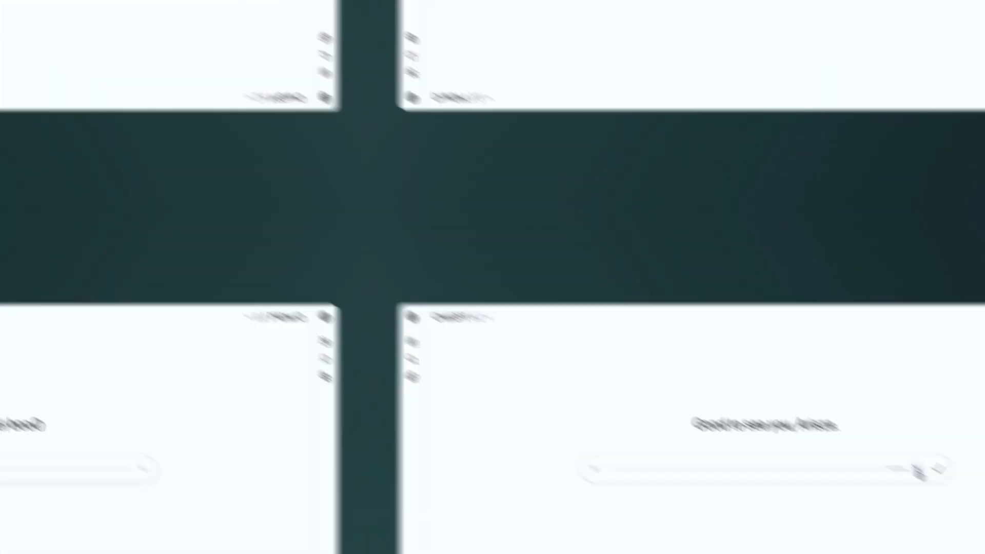
left_click(549, 261)
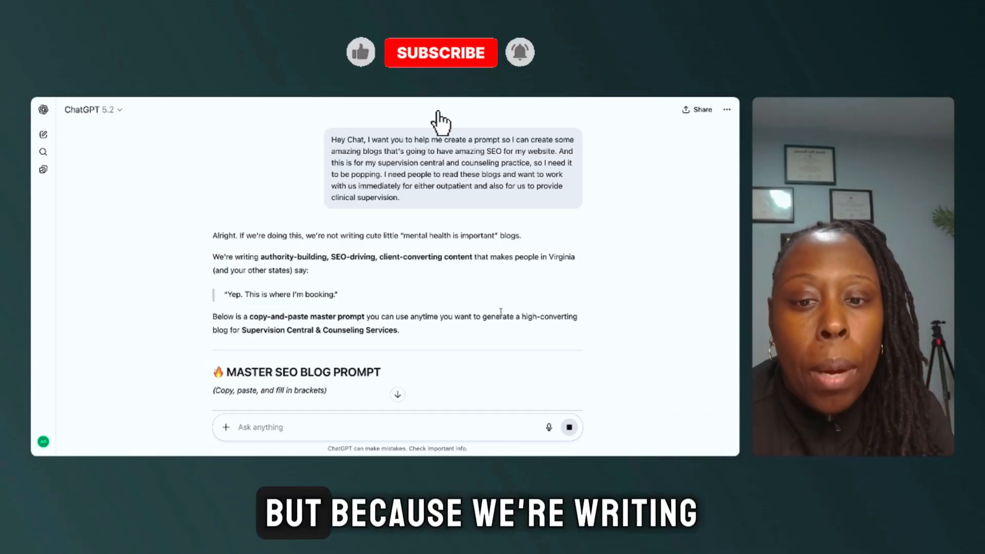
Step: Read the generated master SEO blog prompt, including its introduction, objective, target audience and keyword sections
scroll(490, 303, "down", 1)
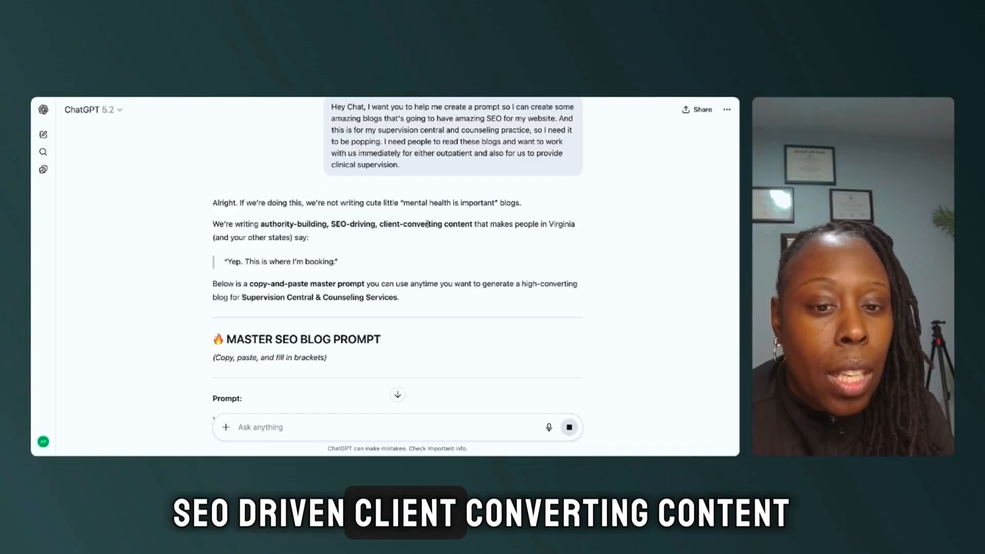
scroll(445, 226, "down", 1)
scroll(444, 225, "down", 1)
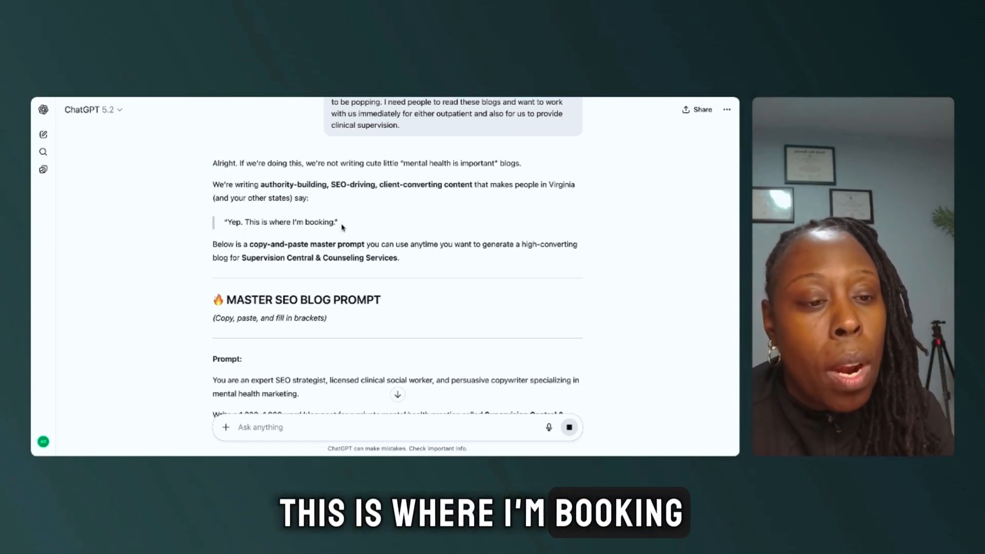
scroll(344, 215, "down", 1)
scroll(347, 209, "down", 4)
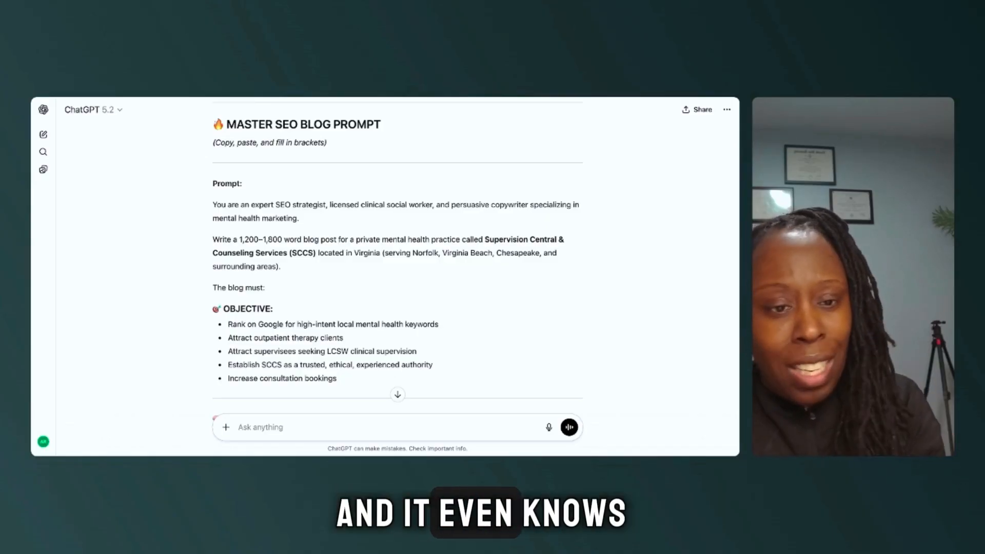
scroll(304, 303, "down", 5)
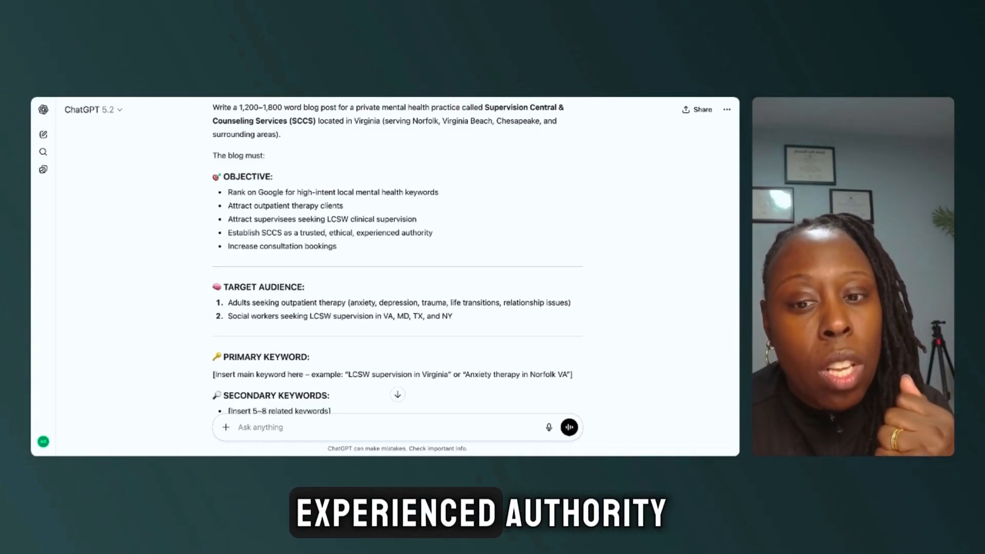
scroll(365, 234, "down", 5)
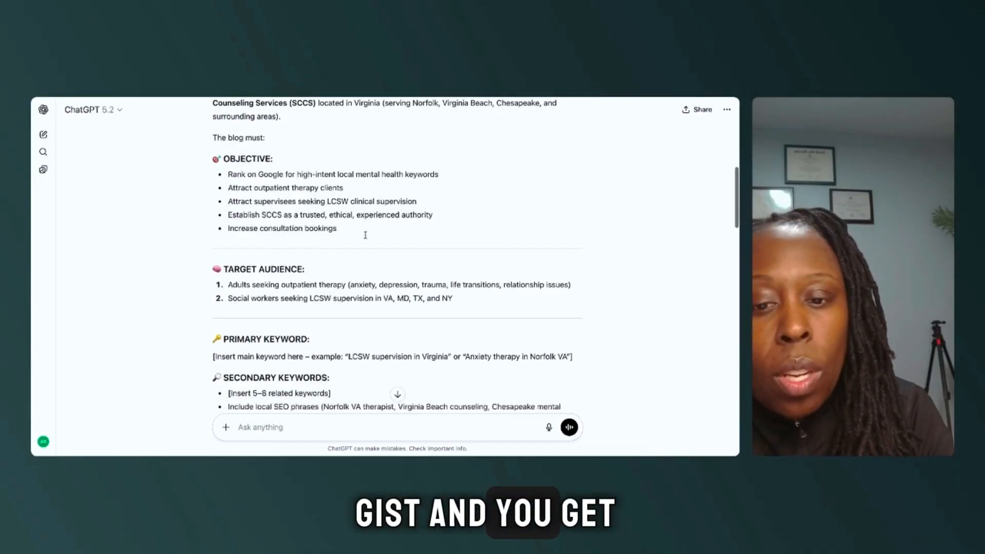
Step: Copy the master SEO blog prompt from its Prompt heading through the end of the Next-Level Strategy section
scroll(365, 233, "up", 6)
scroll(364, 235, "up", 3)
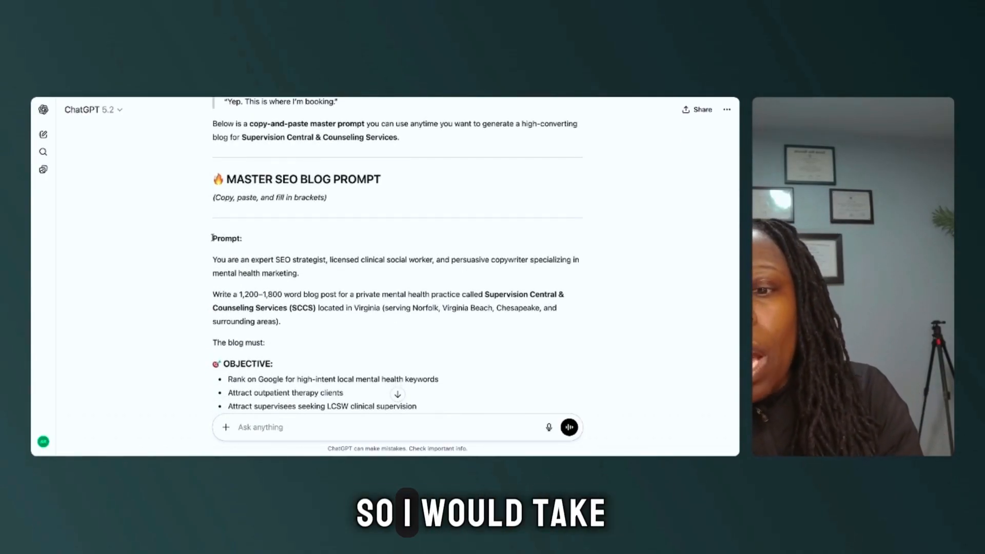
left_click_drag(212, 238, 328, 411)
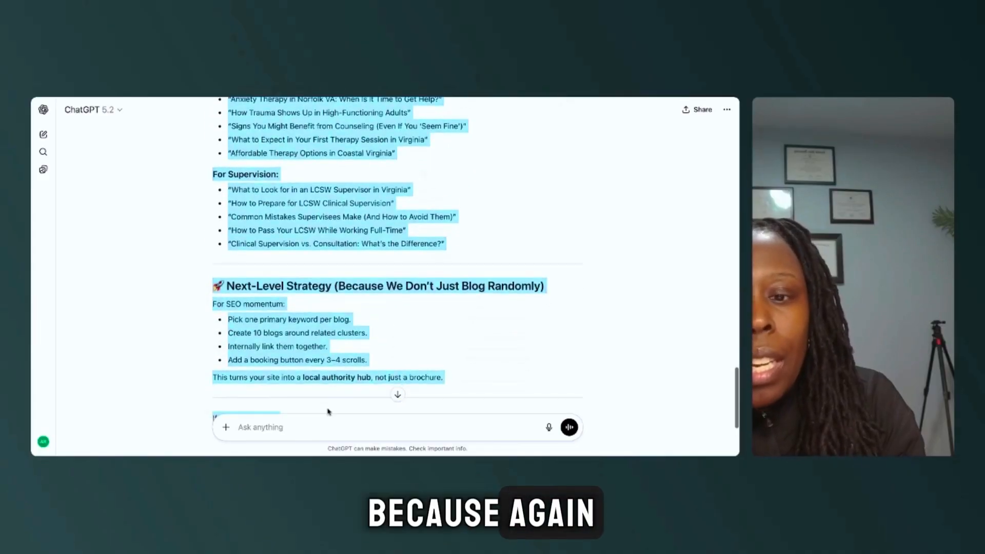
left_click_drag(336, 447, 497, 256)
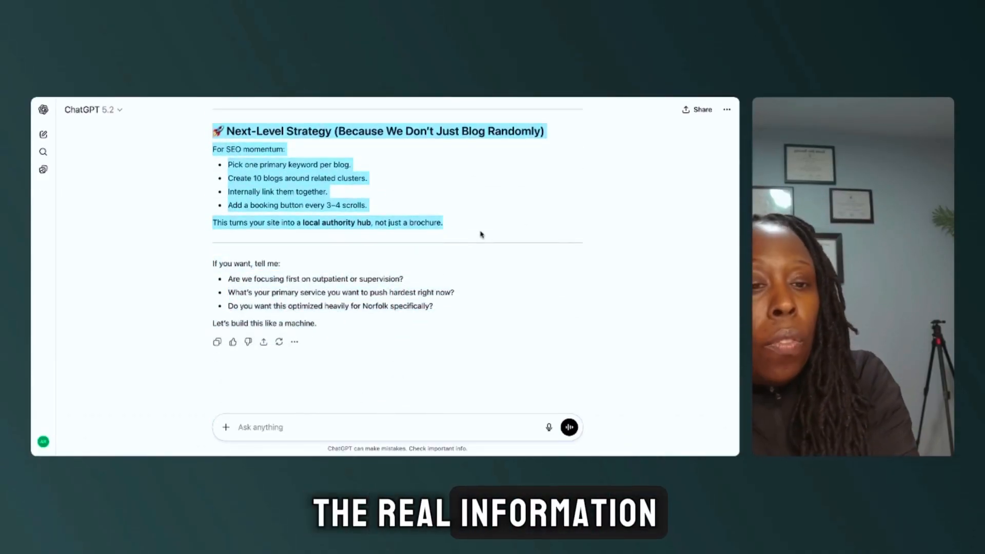
scroll(501, 199, "up", 15)
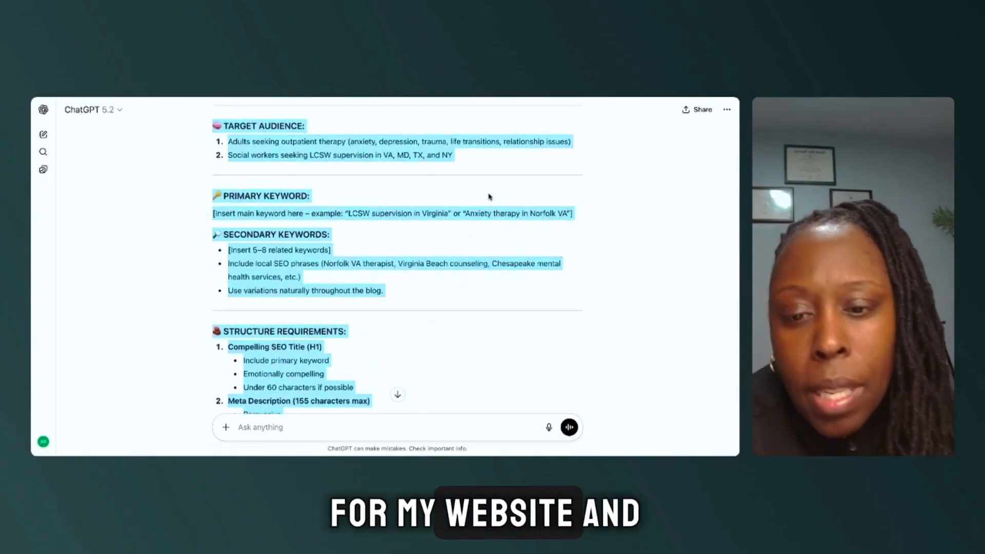
left_click(451, 287)
Step: Look over the prompt's structure requirements, the example blog topics, the next-level strategy and the closing questions
scroll(446, 310, "down", 5)
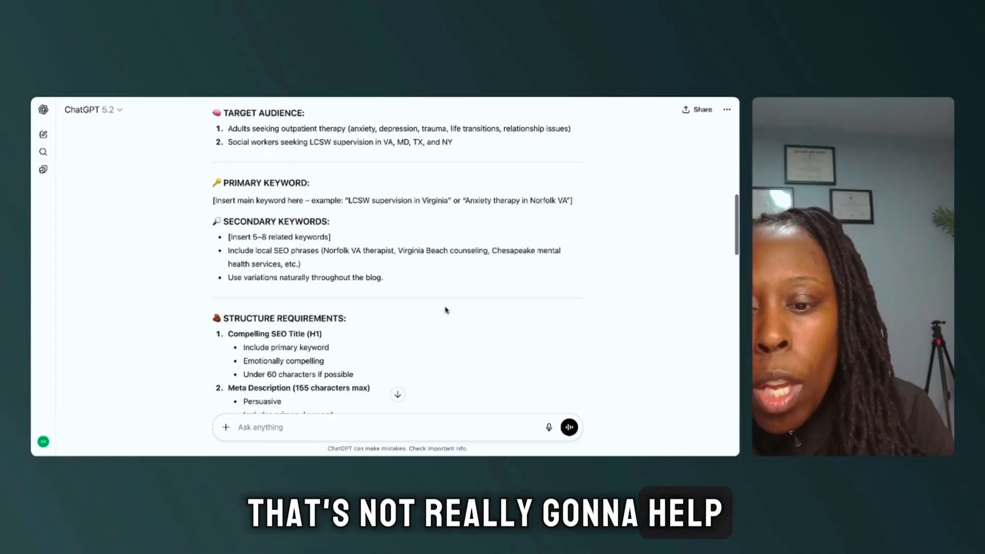
scroll(446, 310, "up", 1)
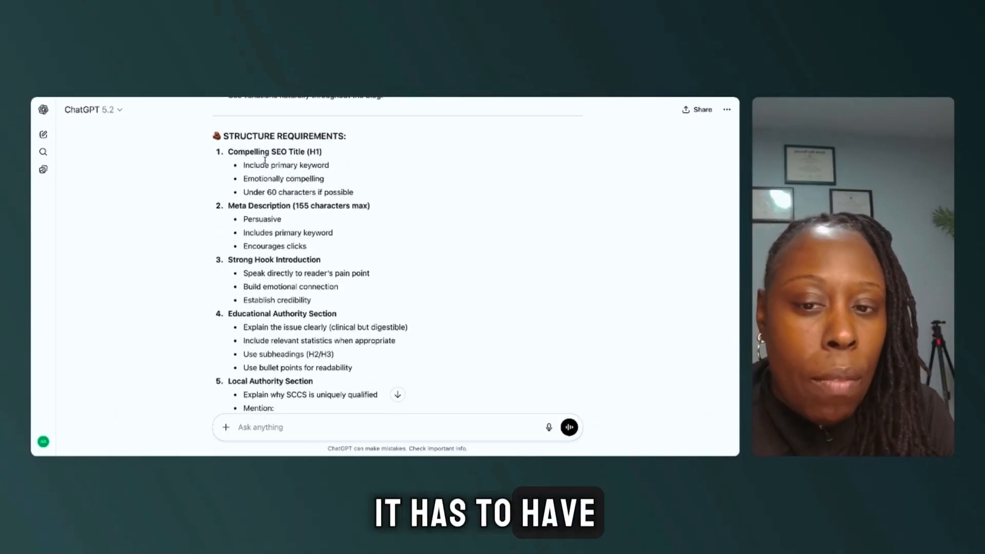
scroll(294, 162, "down", 15)
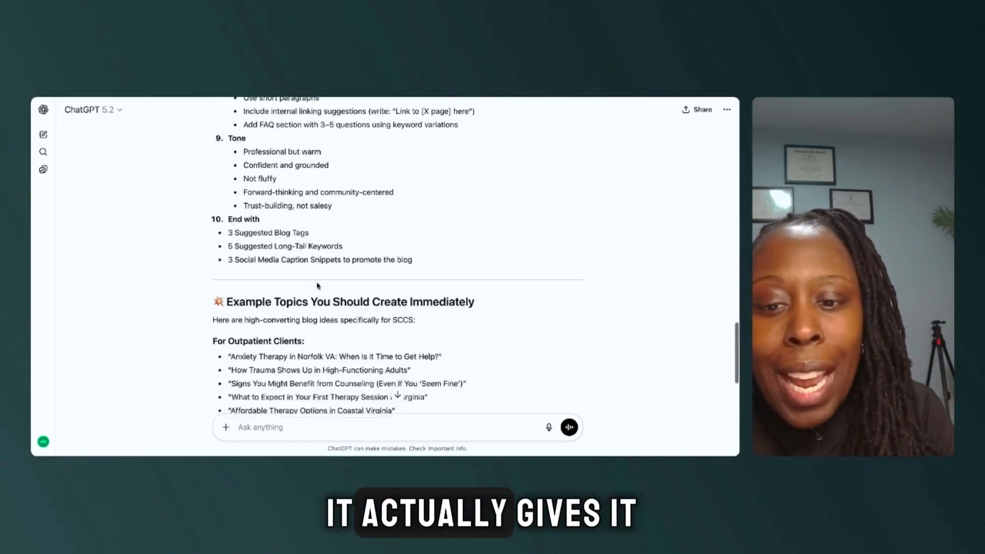
scroll(318, 285, "down", 1)
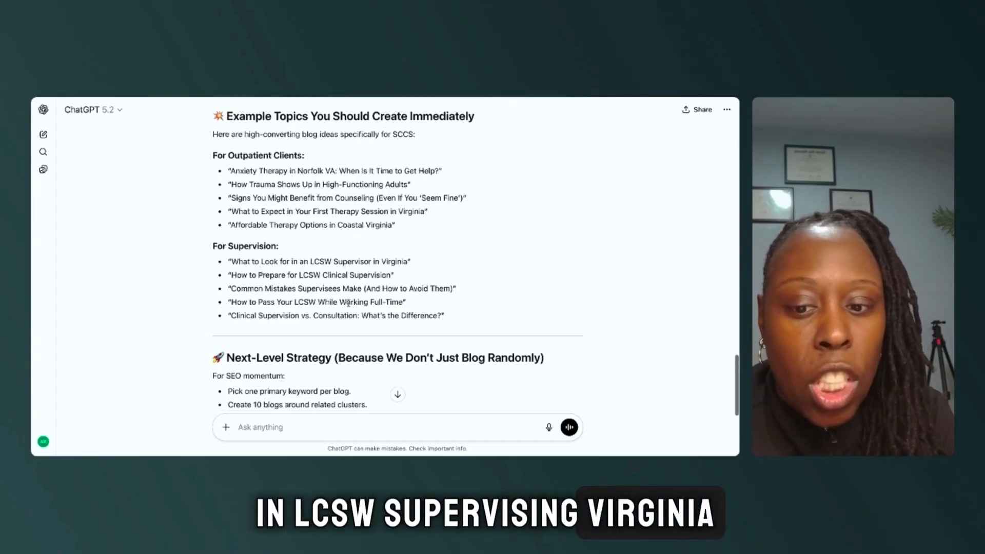
scroll(348, 303, "down", 4)
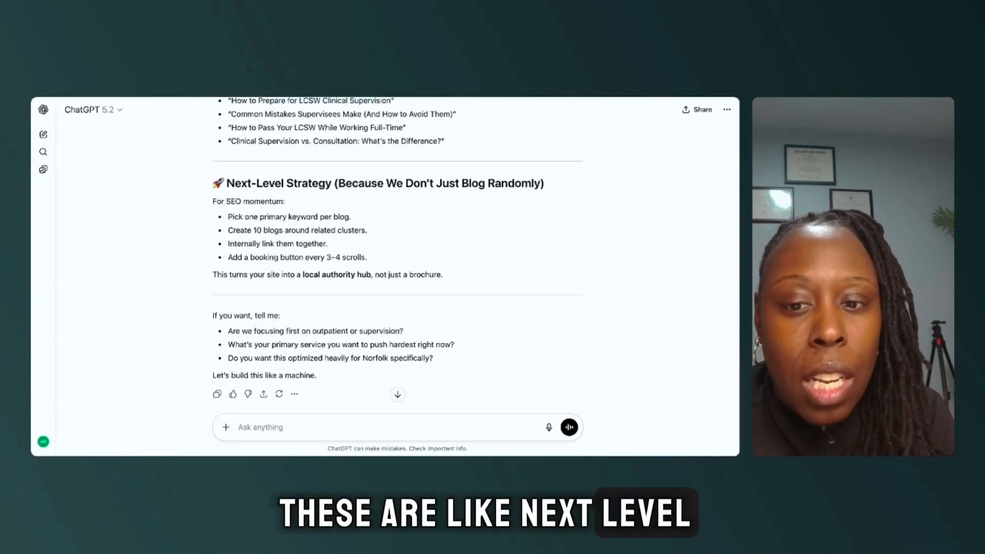
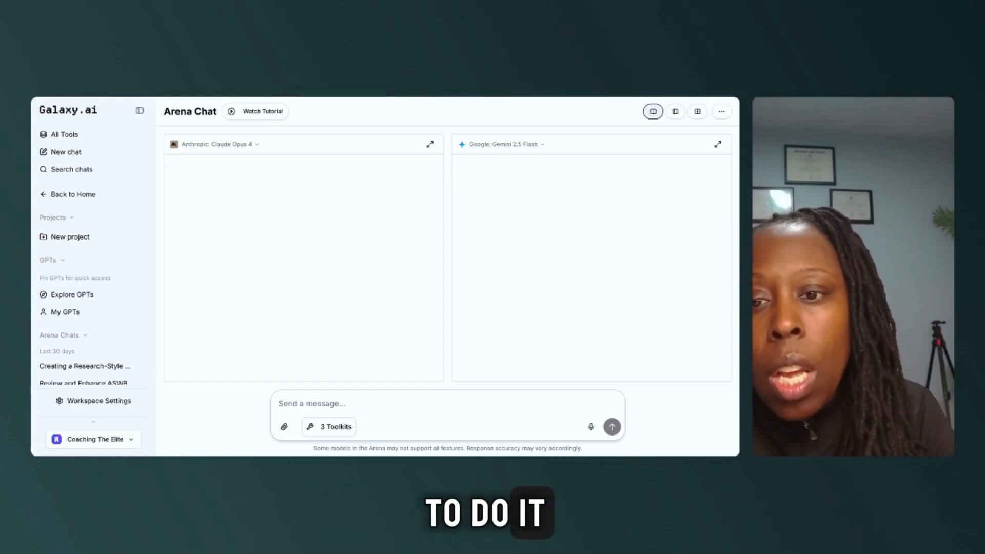
Step: In Galaxy.ai's Arena Chat, set the first chat's model to Anthropic: Claude Sonnet 4
left_click(257, 145)
left_click(230, 195)
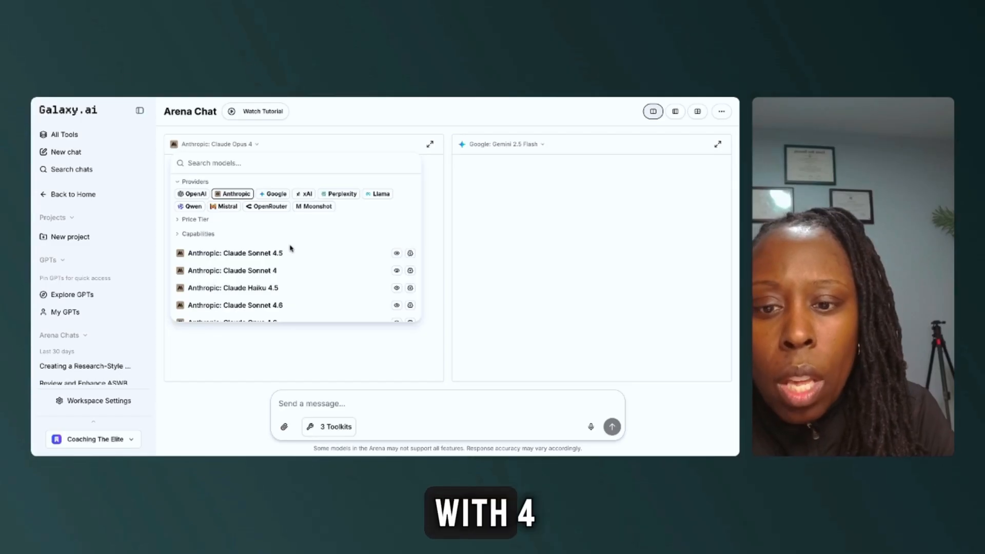
left_click(269, 272)
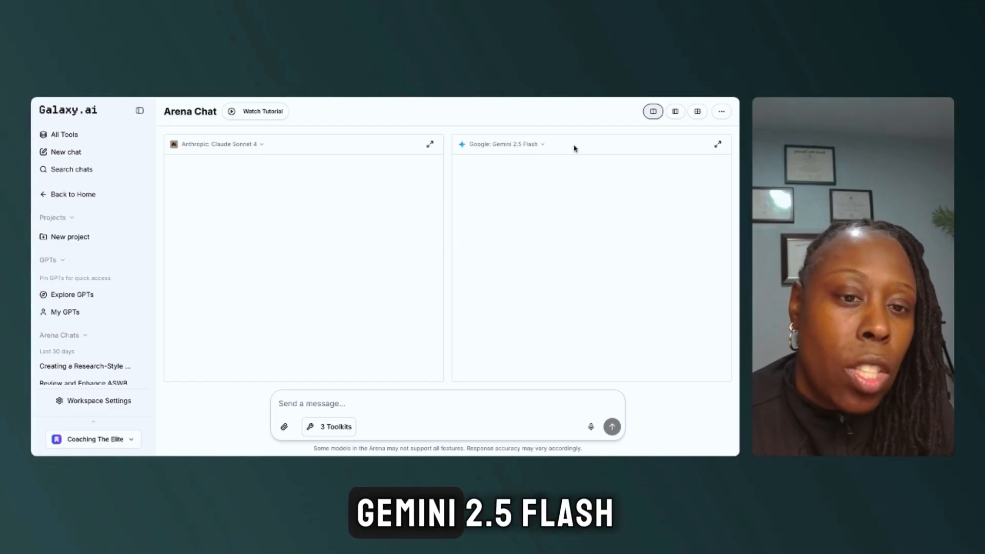
Step: Change the second arena chat's model to Google: Gemini 2.5 Pro
left_click(541, 146)
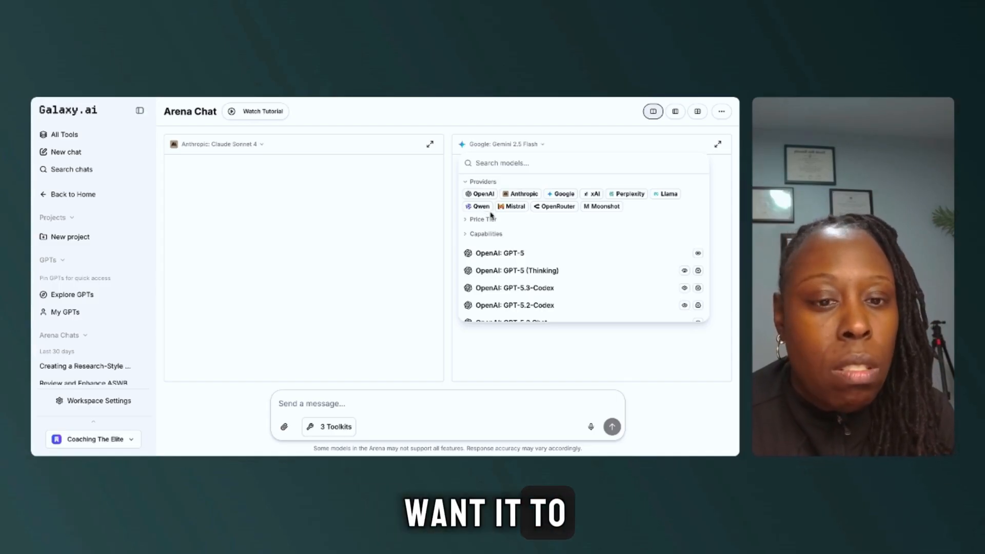
scroll(513, 282, "down", 10)
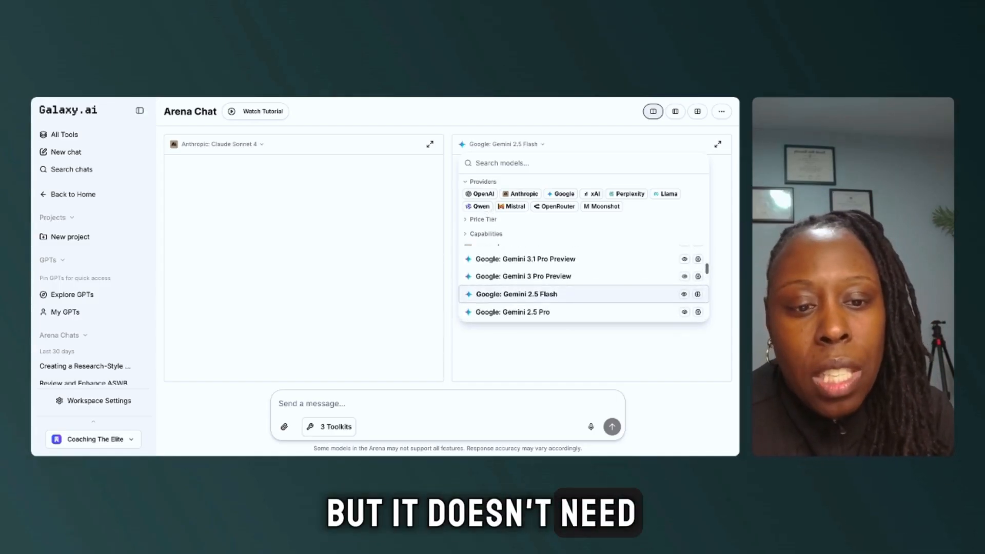
scroll(583, 287, "up", 1)
scroll(583, 287, "down", 3)
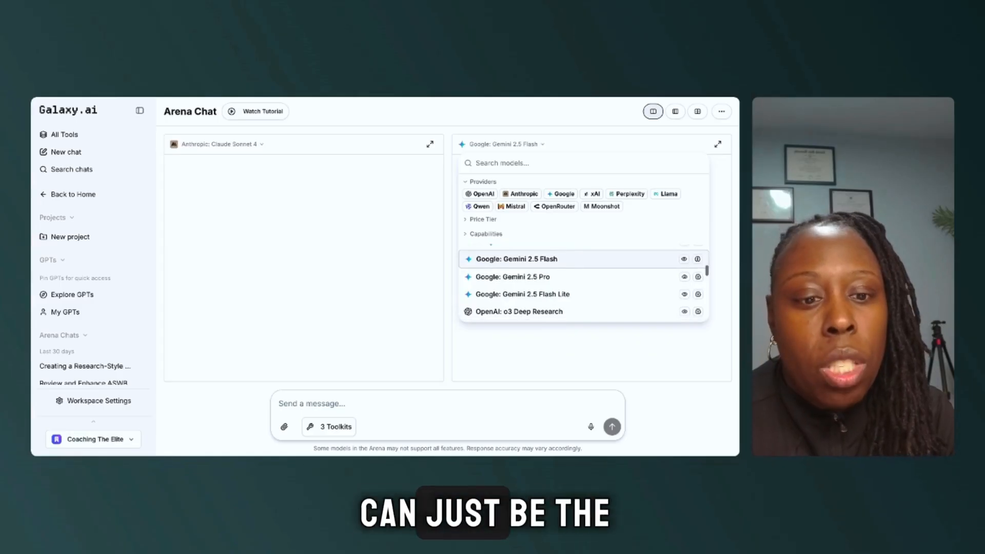
left_click(513, 276)
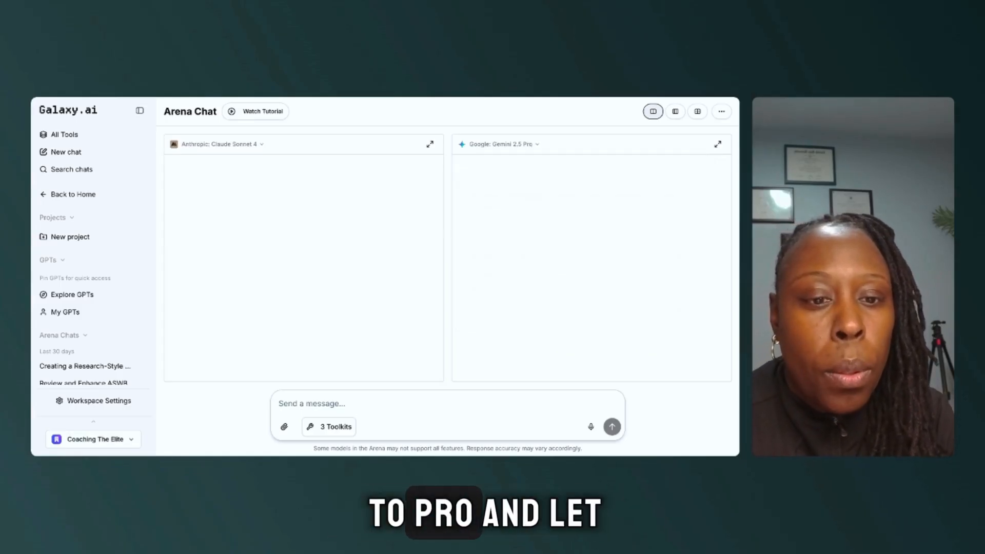
Step: Expand the arena to three chats and set the third one's model to Perplexity: Sonar Reasoning Pro
left_click(675, 111)
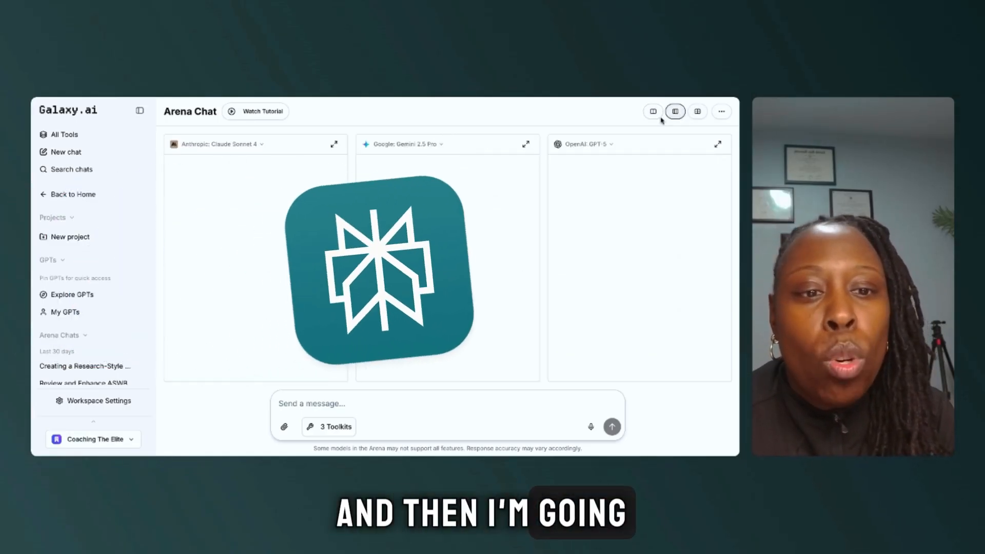
left_click(607, 146)
scroll(553, 282, "down", 3)
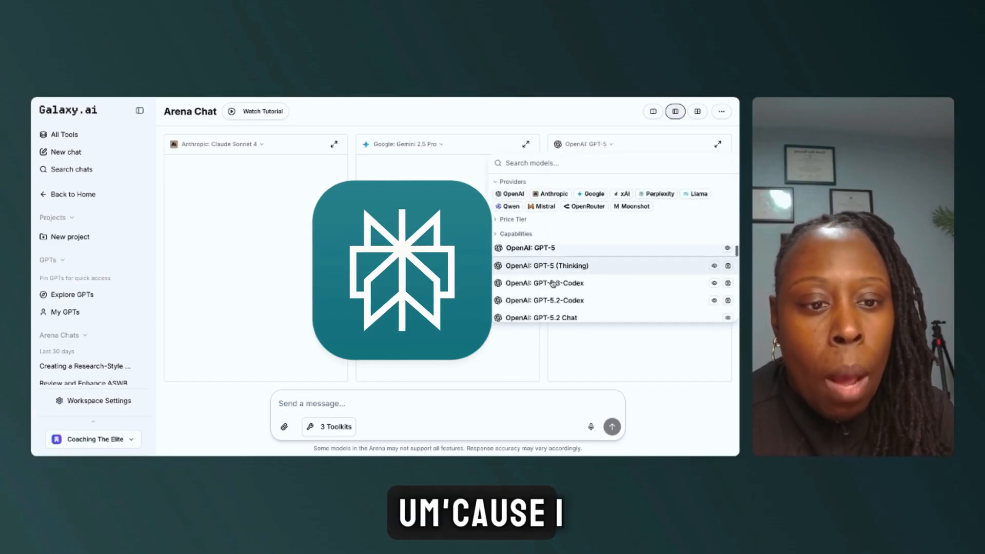
left_click(660, 195)
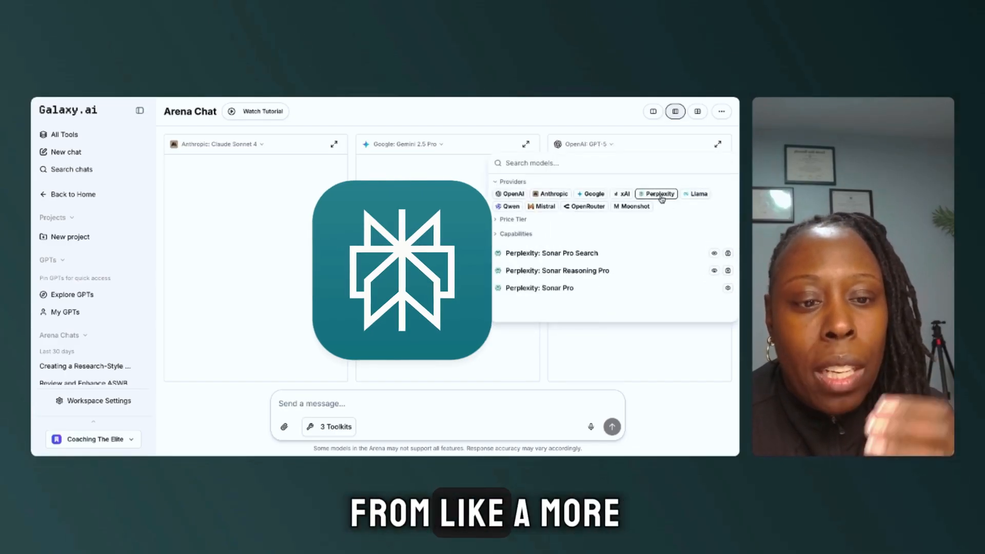
left_click(534, 270)
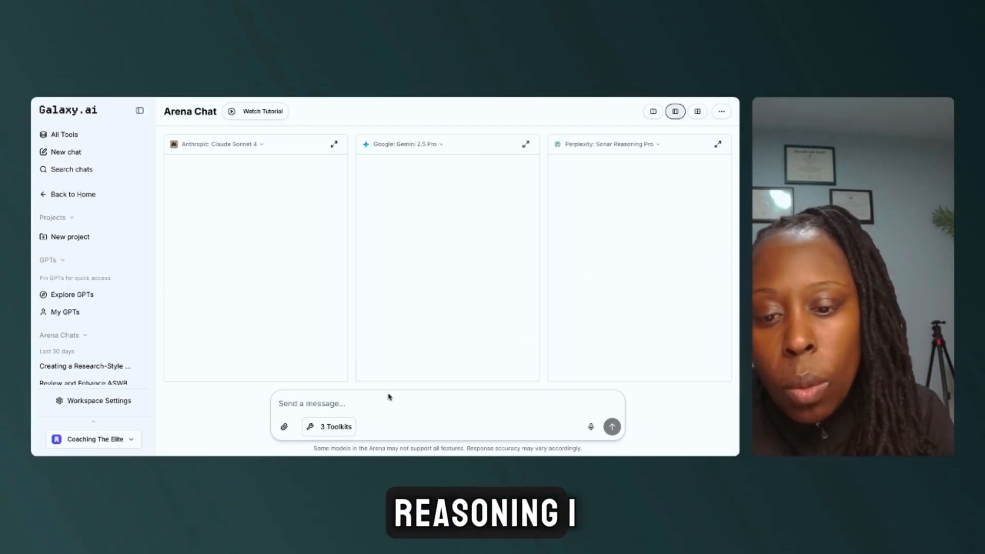
Step: Paste the copied master SEO blog prompt into the arena message and check its opening lines
left_click(324, 402)
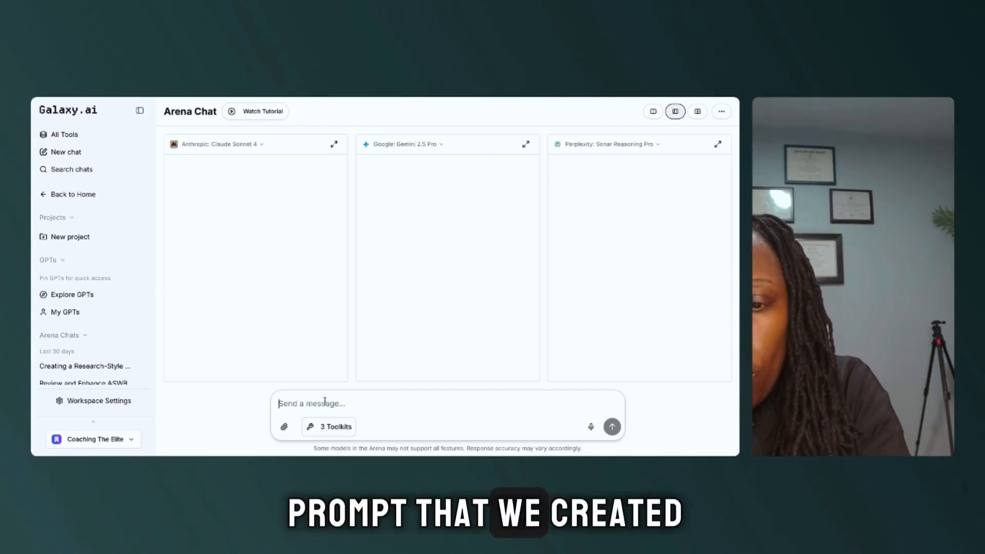
key("ctrl+v")
scroll(385, 378, "up", 15)
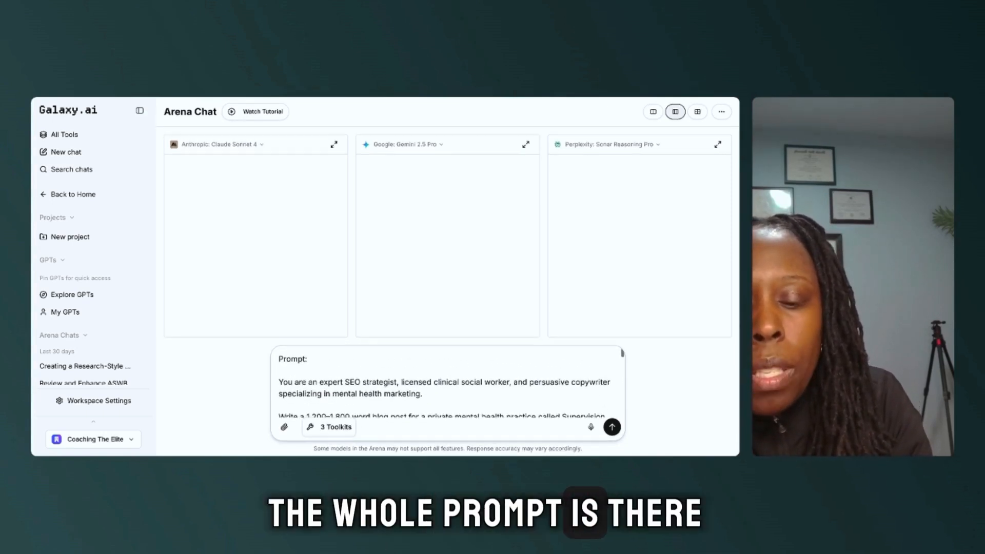
scroll(387, 380, "down", 3)
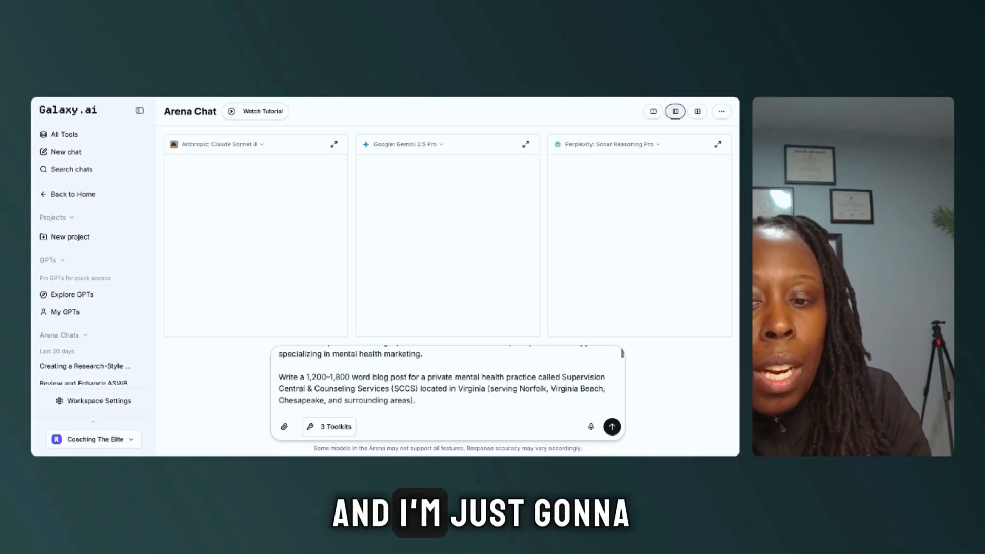
Step: Send the master SEO blog prompt to all three arena models
left_click(613, 427)
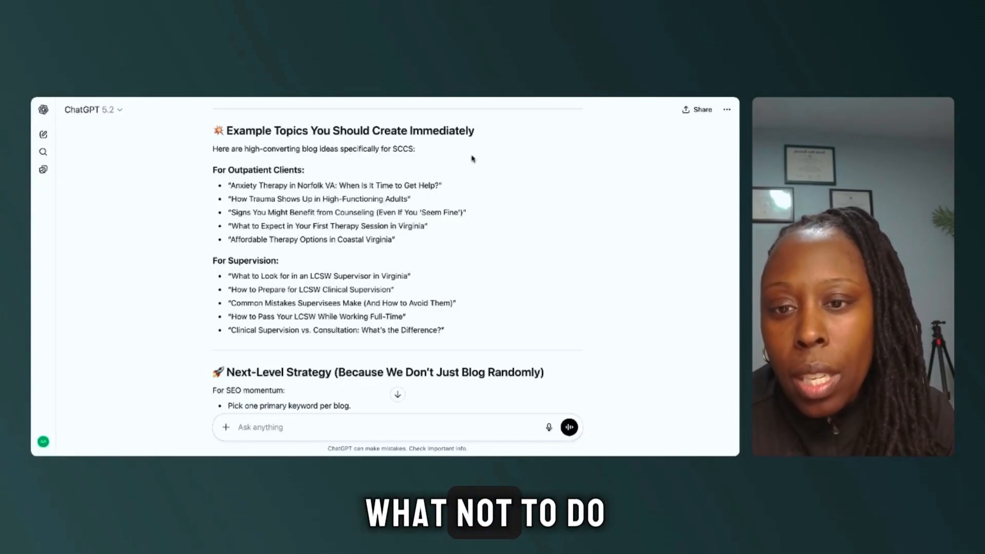
Step: Switch to ChatGPT, look back over the suggested SCCS blog topics, and end the voice conversation
scroll(472, 159, "up", 15)
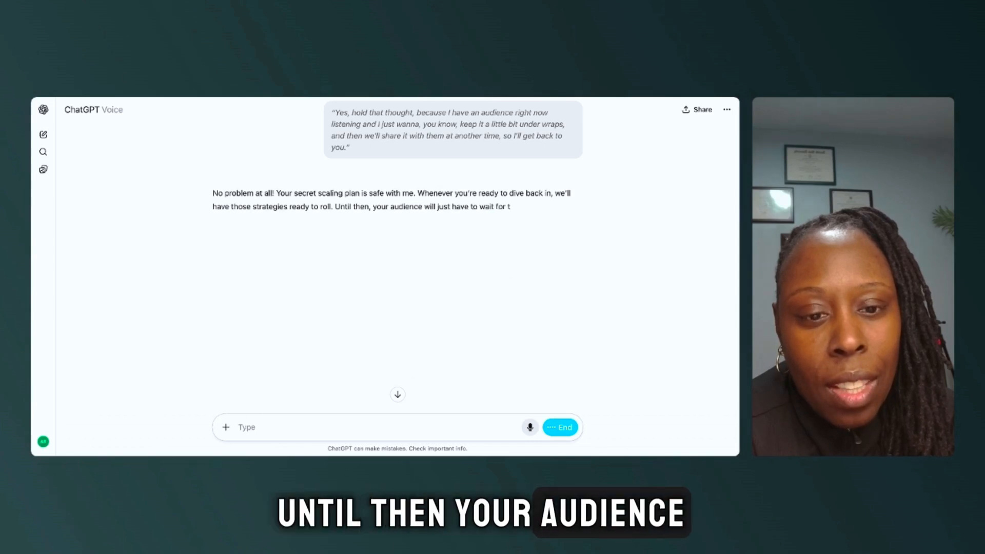
left_click(564, 428)
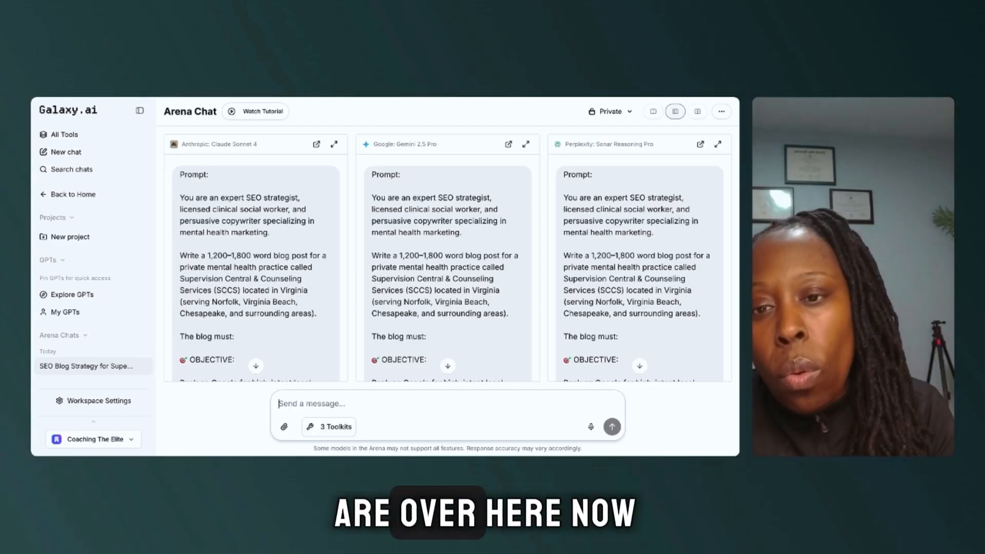
Step: Back in Galaxy.ai's Arena Chat, enlarge Claude Sonnet 4's response and find the start of its first blog draft
left_click(335, 146)
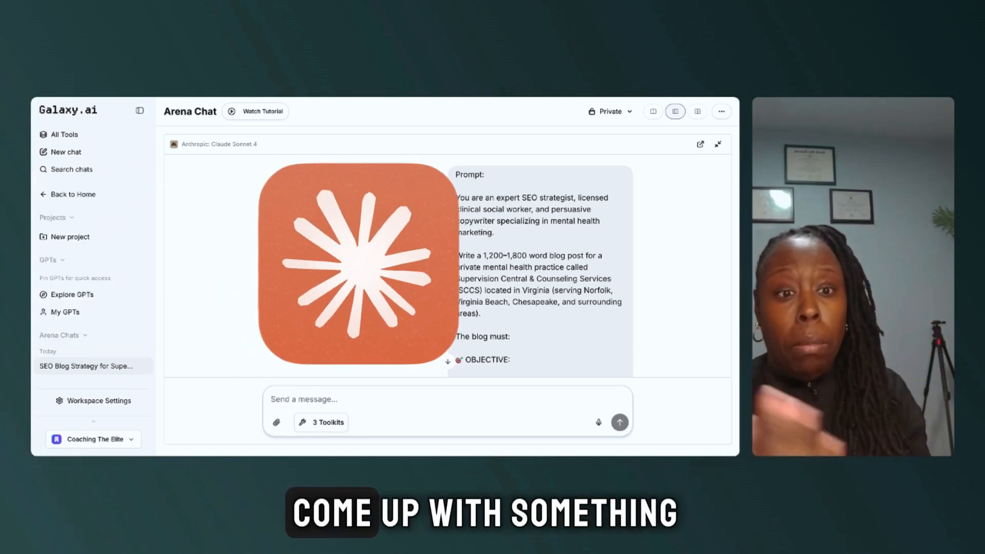
left_click(448, 360)
scroll(451, 273, "up", 20)
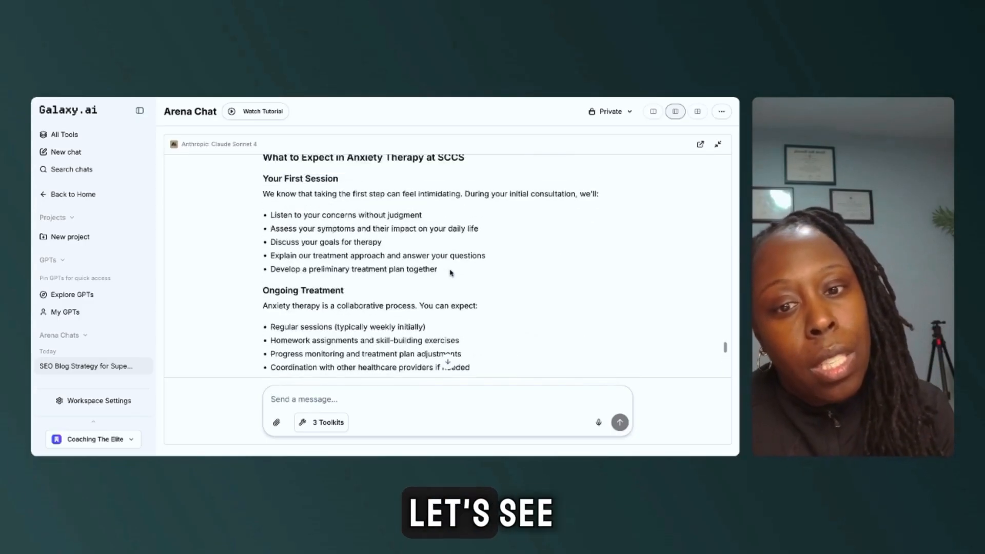
scroll(451, 270, "up", 20)
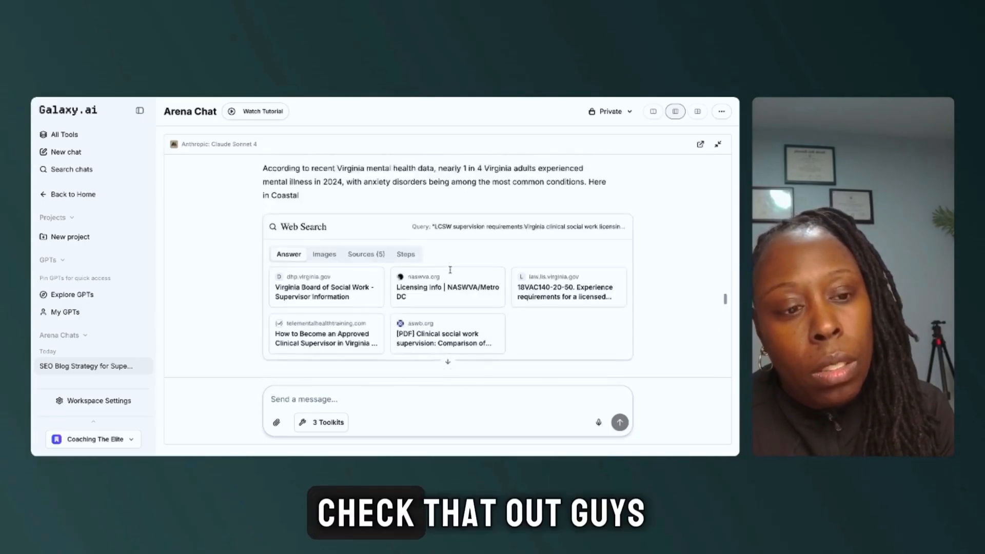
scroll(450, 270, "up", 20)
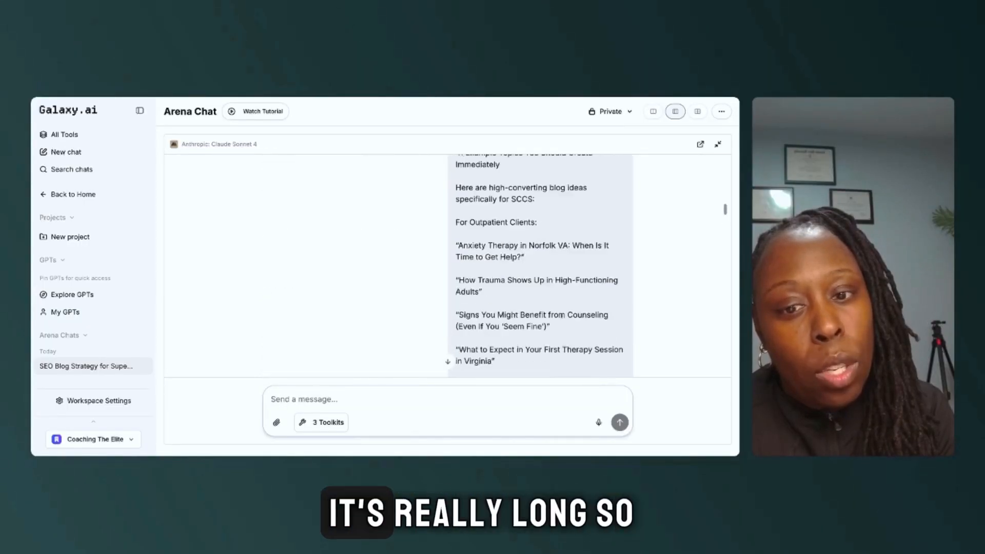
scroll(447, 266, "down", 6)
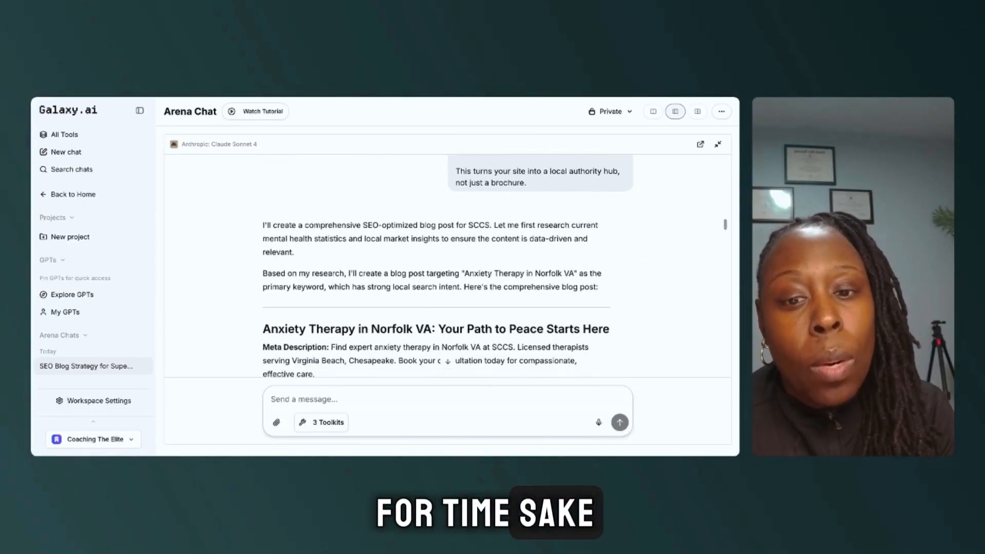
scroll(448, 267, "down", 1)
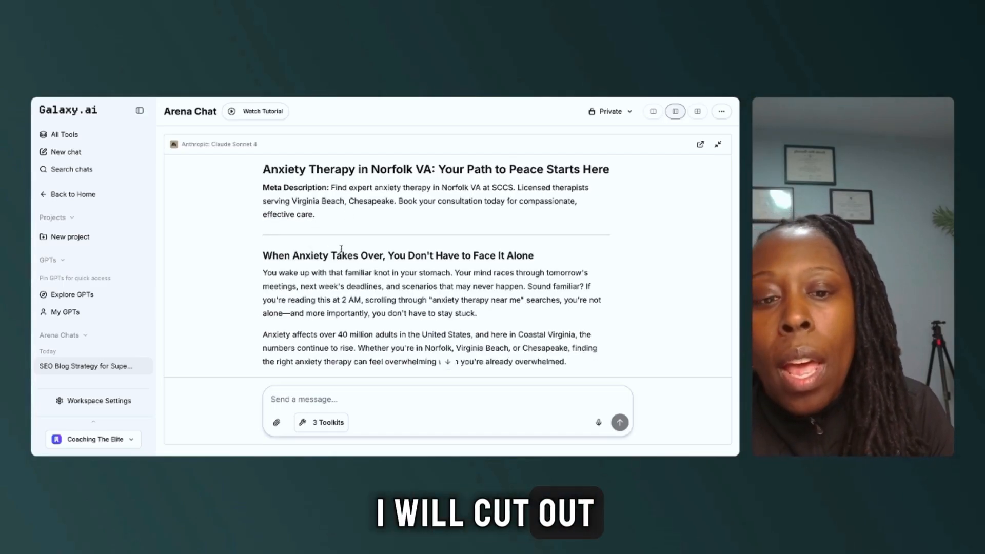
Step: Read the first draft's introduction, its anxiety symptom sections, and the reasons to choose SCCS for therapy
scroll(341, 249, "down", 1)
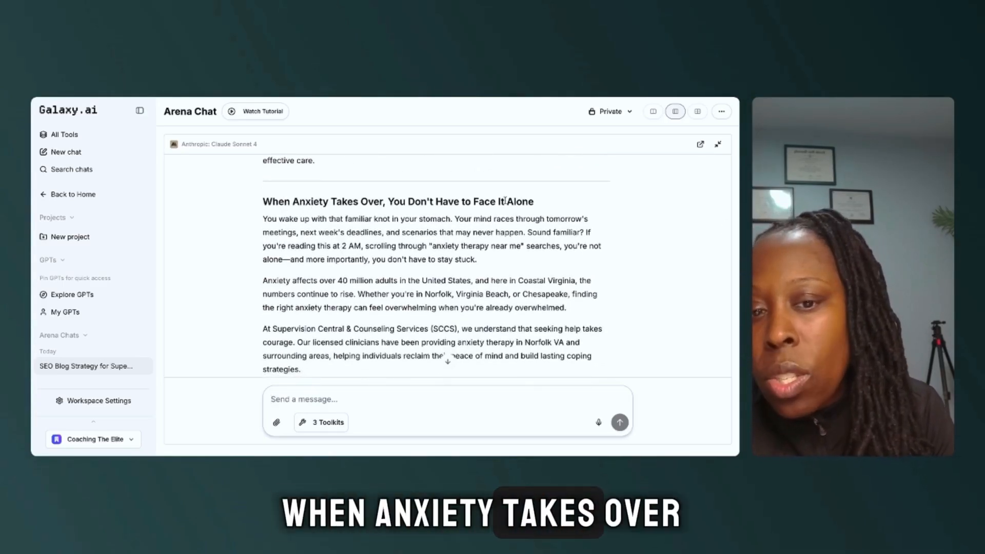
scroll(452, 255, "down", 2)
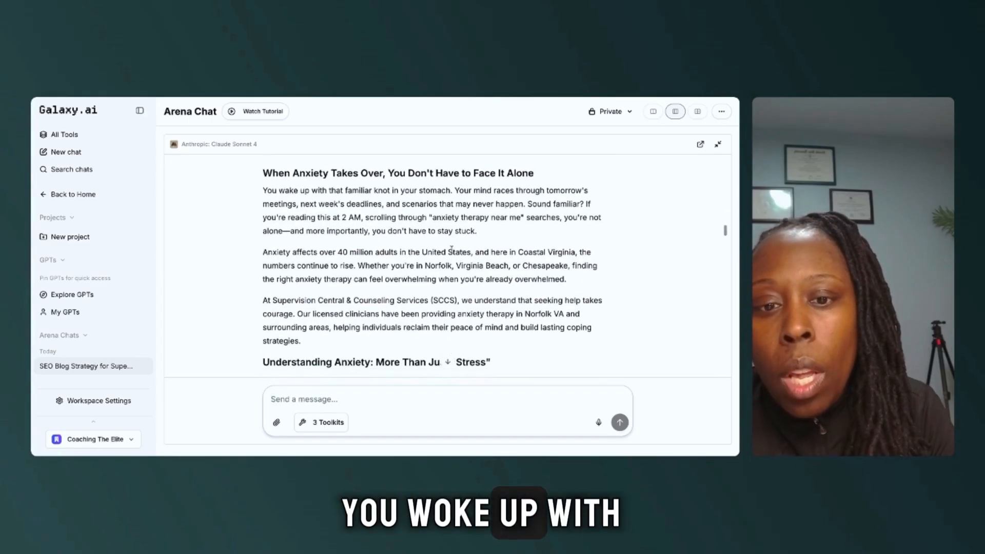
scroll(452, 249, "down", 5)
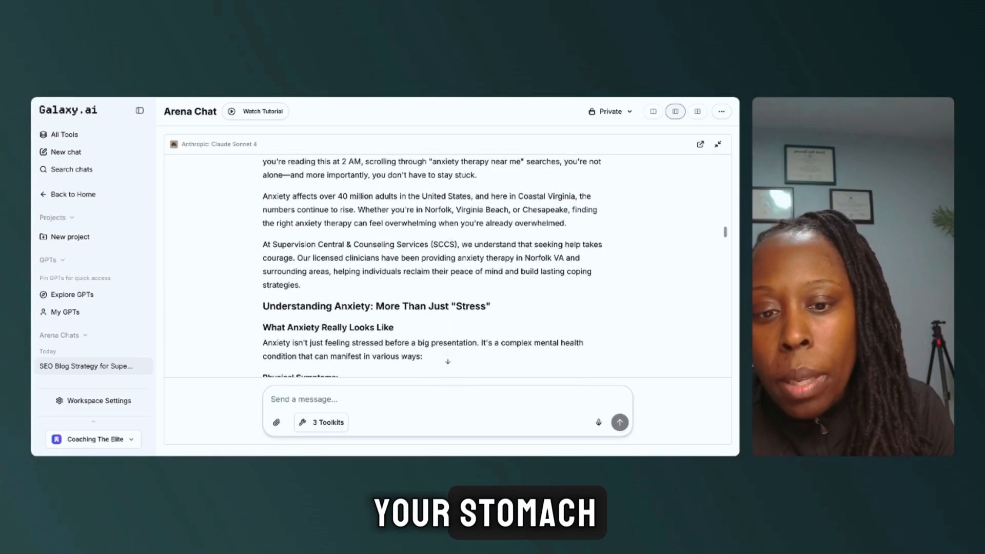
scroll(452, 246, "down", 10)
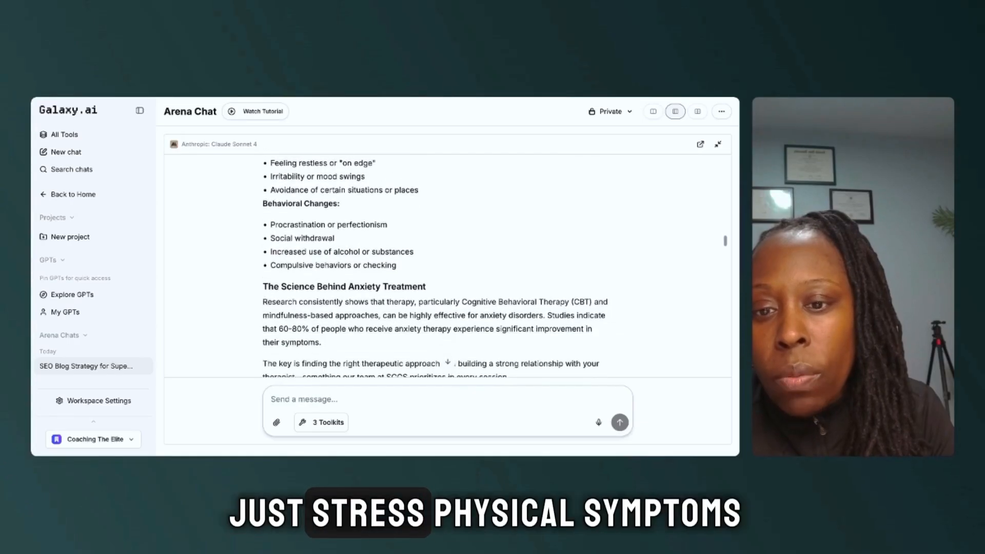
scroll(451, 239, "down", 2)
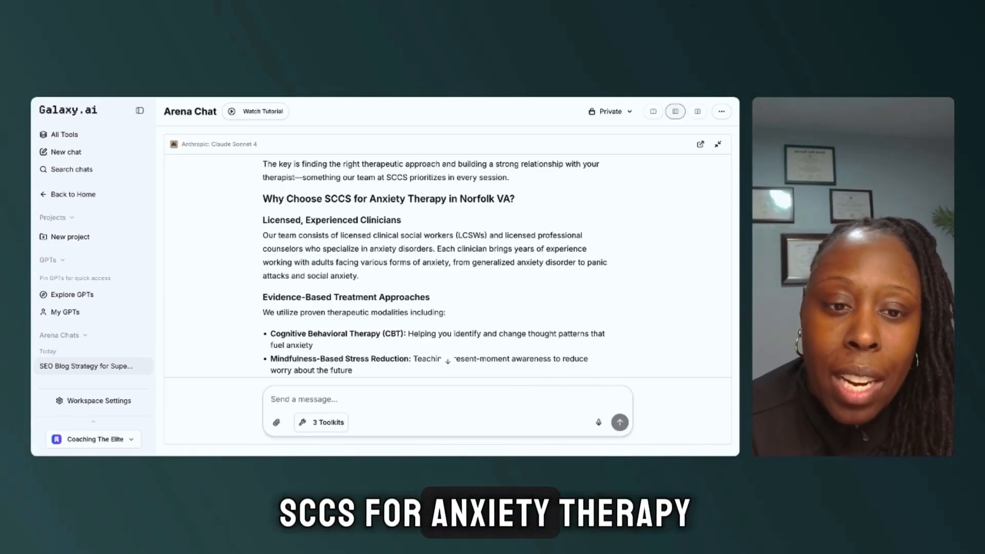
scroll(339, 241, "down", 1)
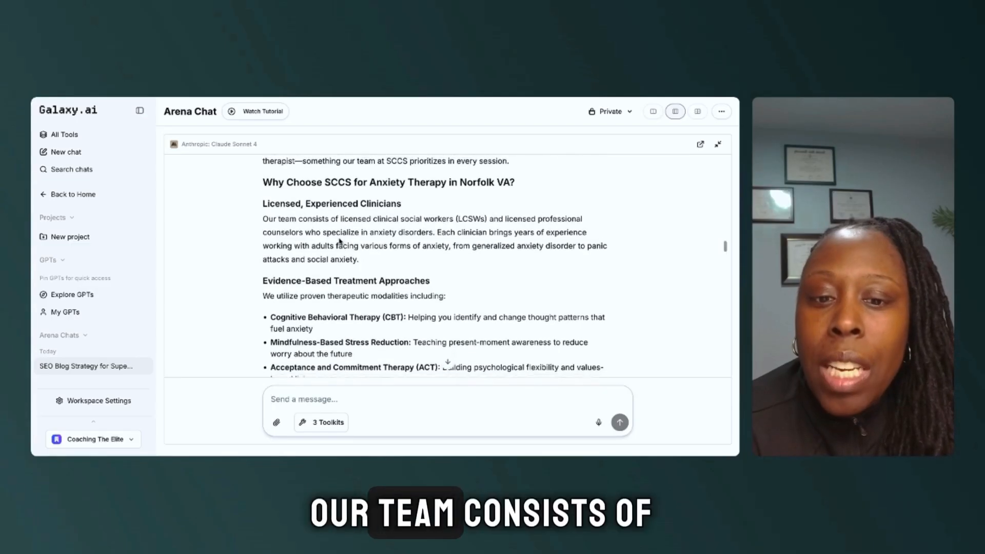
scroll(340, 241, "down", 3)
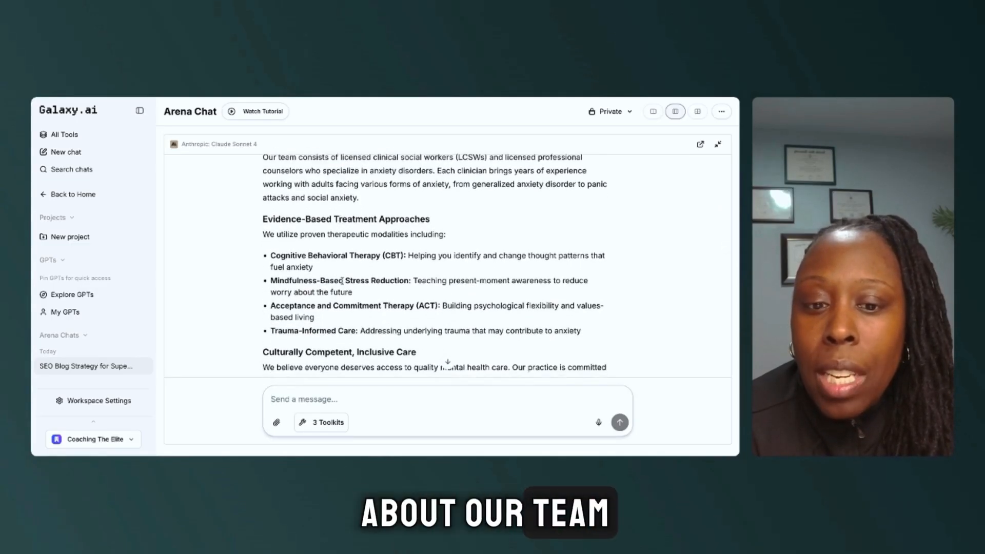
Step: Examine the first draft's inclusive care, Coastal Virginia community, LCSW supervision, and ongoing treatment sections
scroll(342, 280, "down", 6)
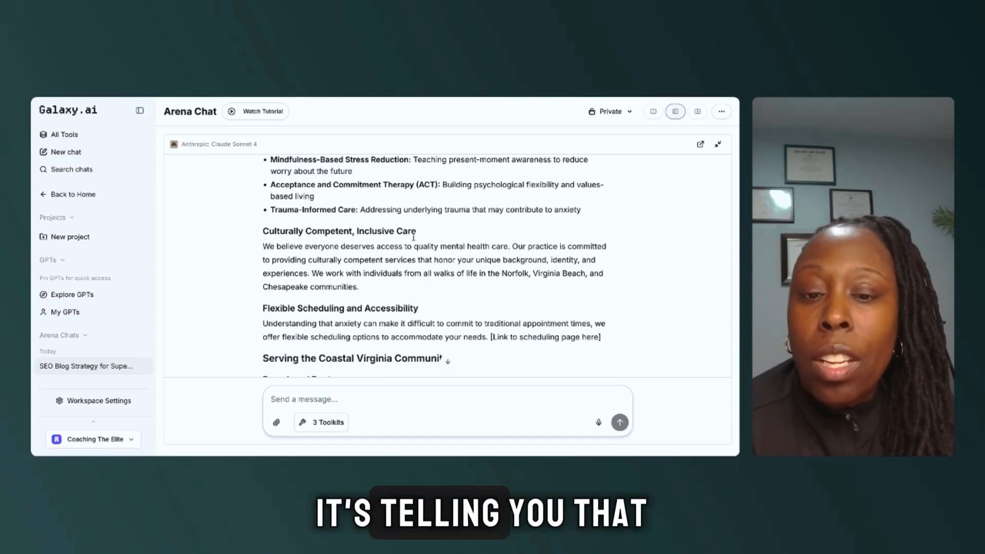
scroll(413, 231, "down", 3)
scroll(414, 231, "down", 4)
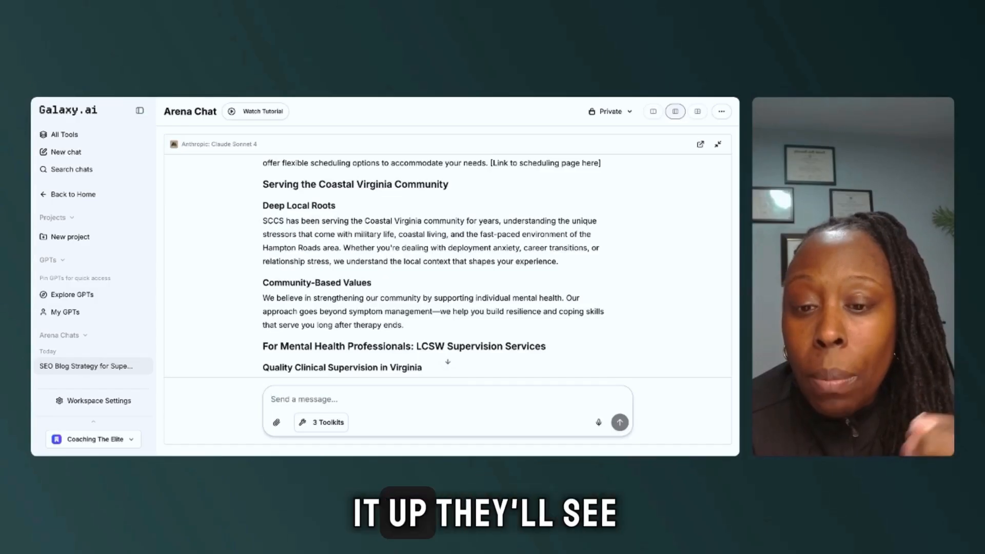
scroll(437, 312, "down", 7)
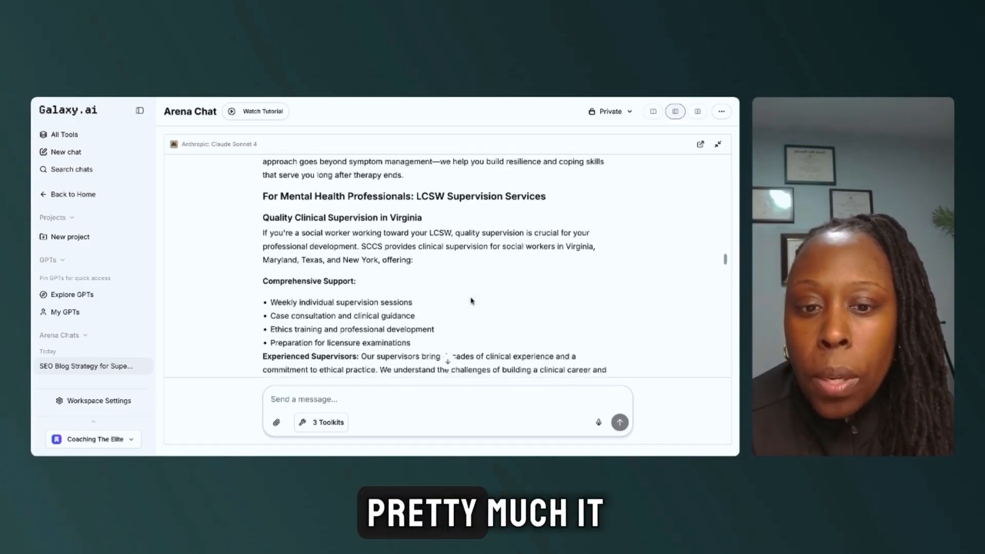
scroll(471, 302, "up", 3)
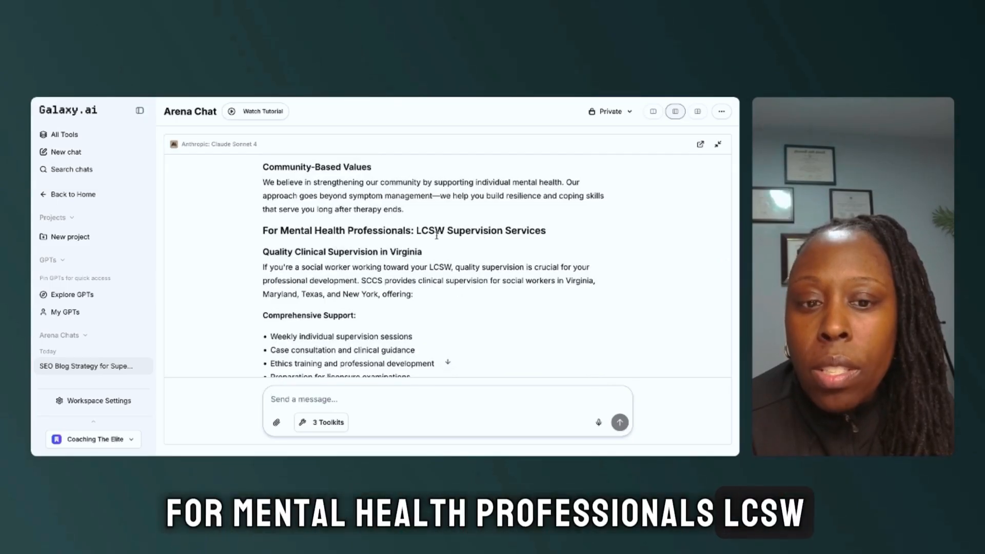
scroll(379, 288, "down", 12)
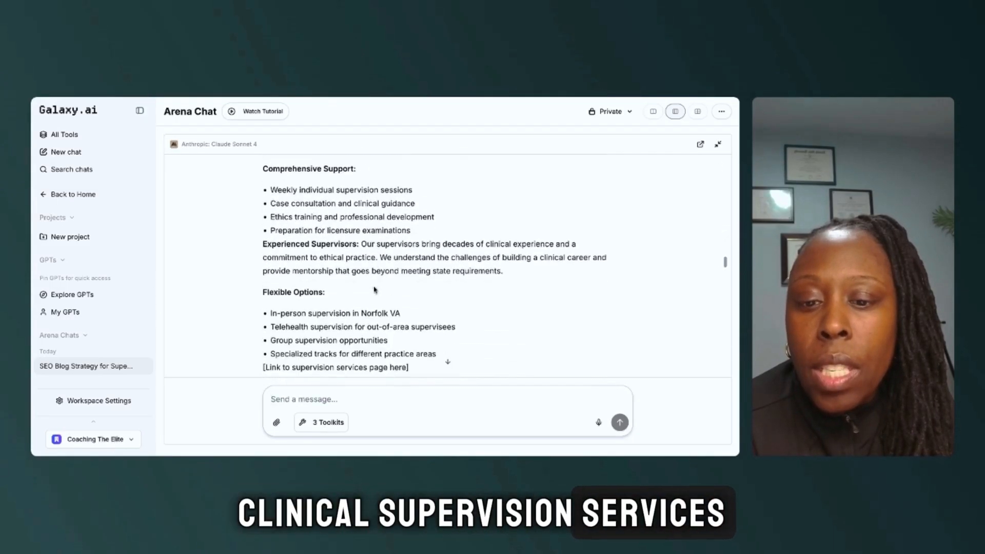
scroll(375, 288, "down", 14)
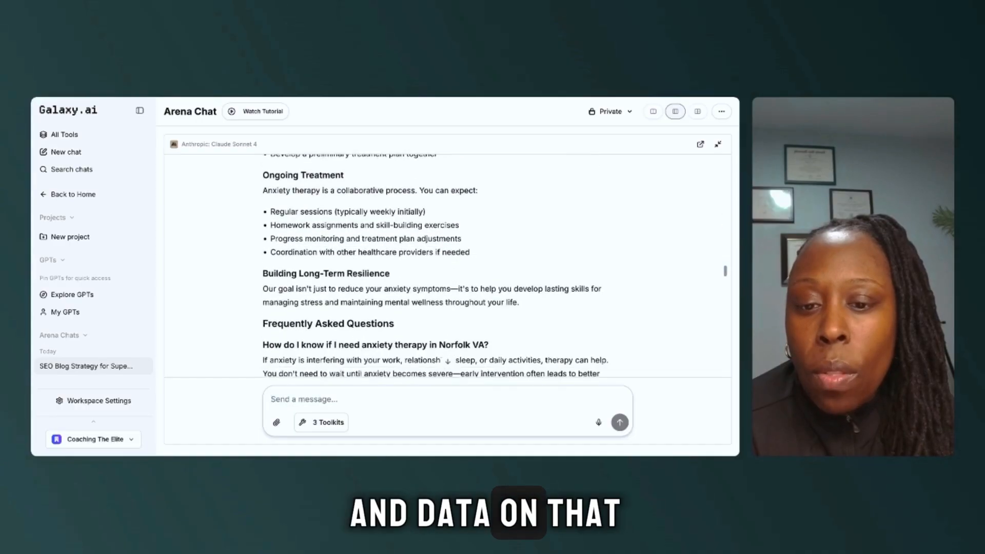
Step: Check the web search sources below Claude's first draft and the opening of the repeated blog post
scroll(446, 264, "down", 14)
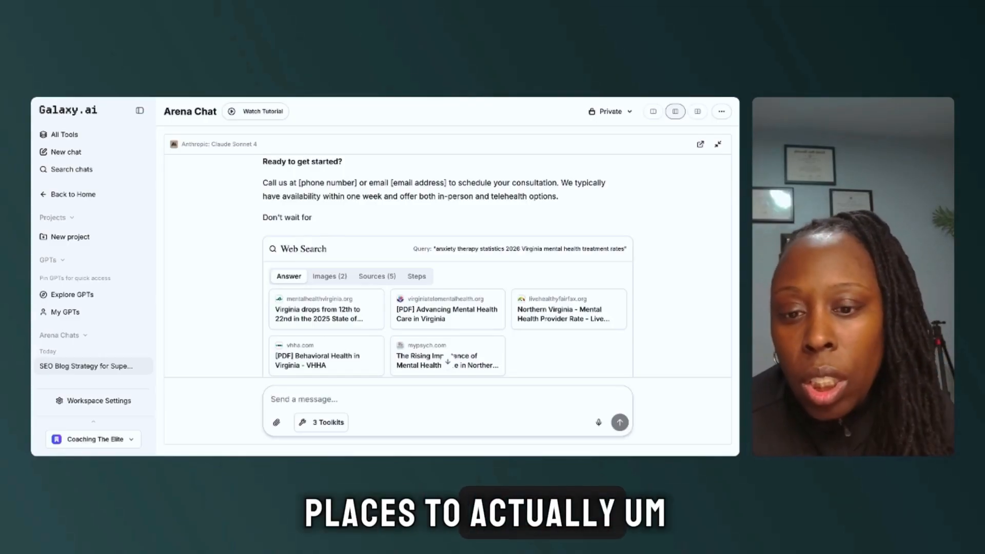
scroll(454, 282, "down", 2)
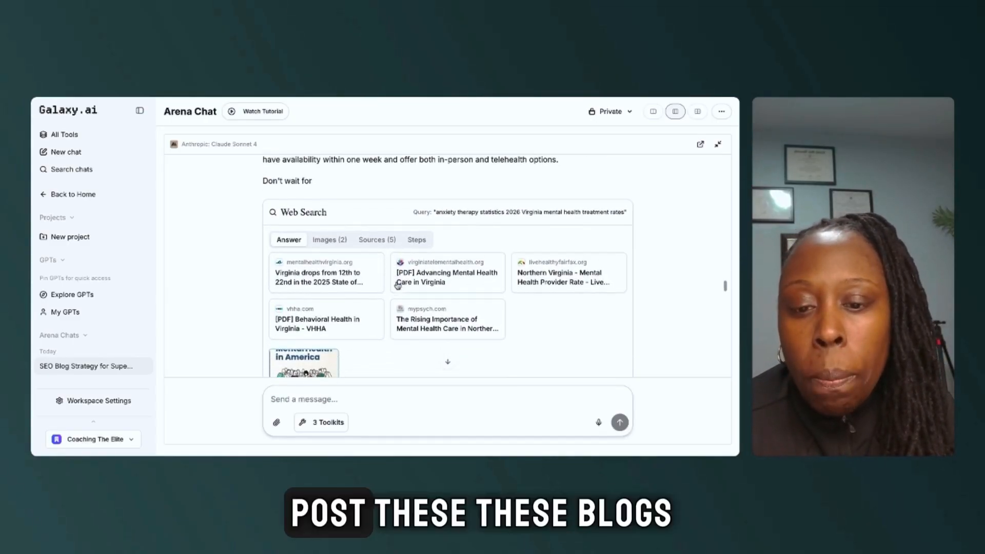
scroll(446, 355, "down", 3)
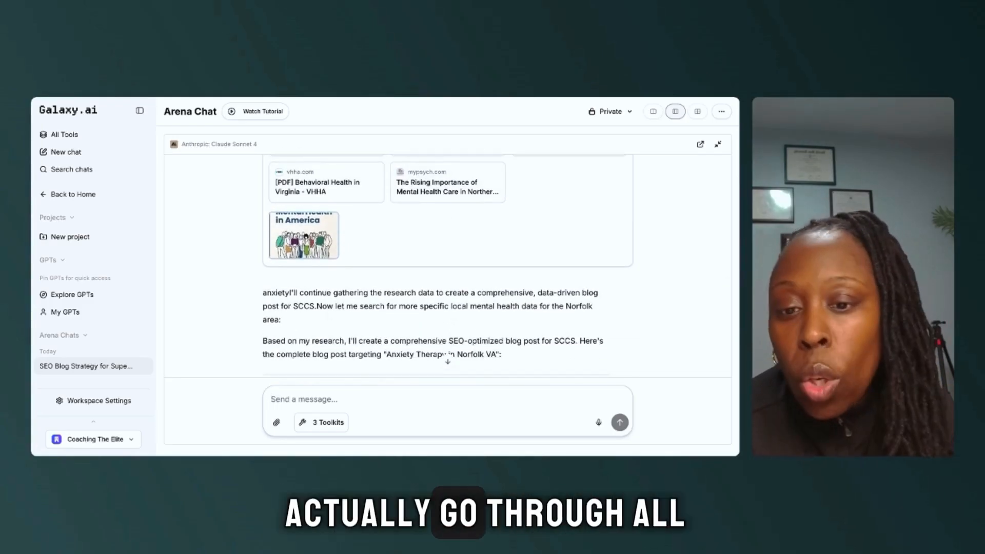
scroll(446, 307, "down", 7)
scroll(446, 308, "up", 3)
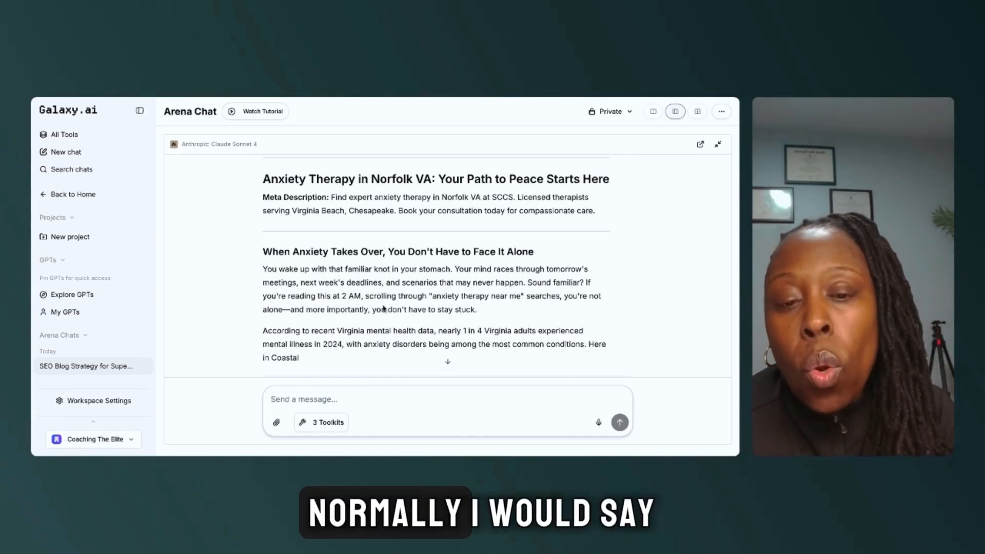
Step: Review the rest of Claude's output, including the long-tail keywords and social media captions, then return to the three-chat view
scroll(450, 265, "down", 1)
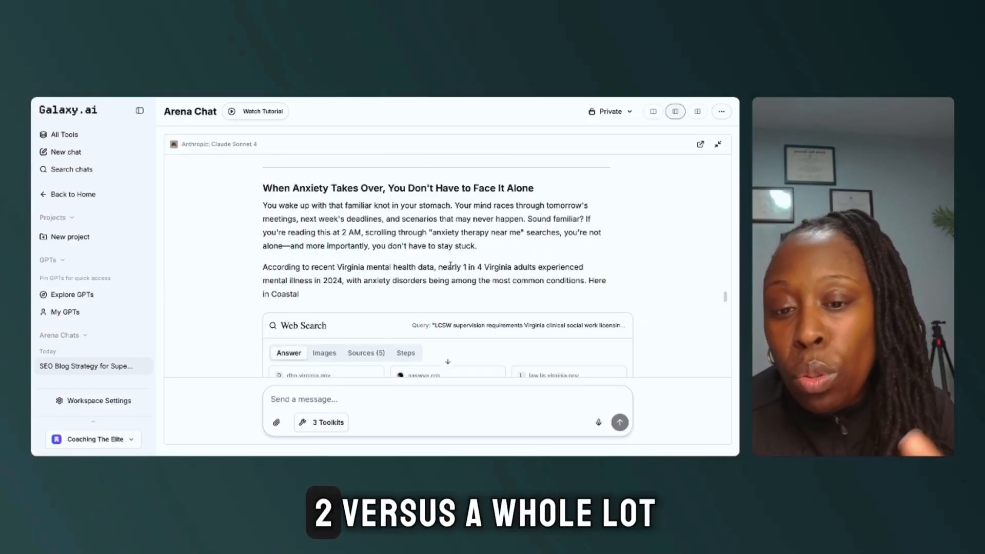
scroll(450, 265, "down", 4)
scroll(446, 265, "down", 15)
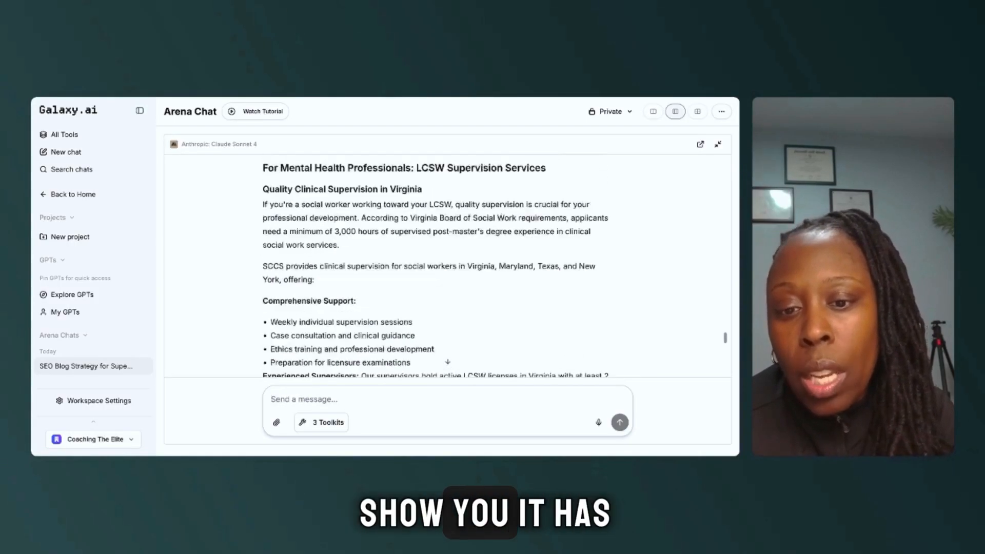
scroll(446, 266, "down", 15)
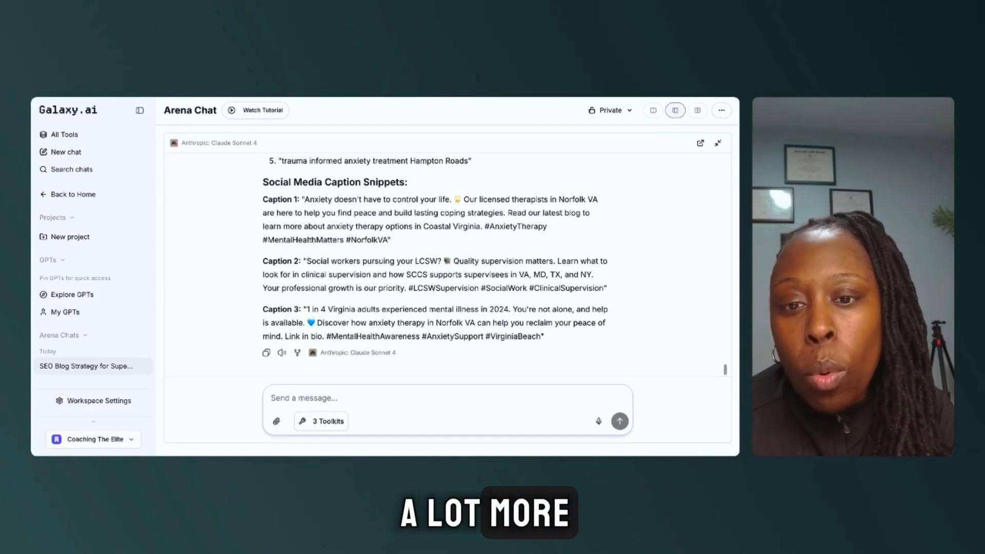
scroll(462, 249, "up", 2)
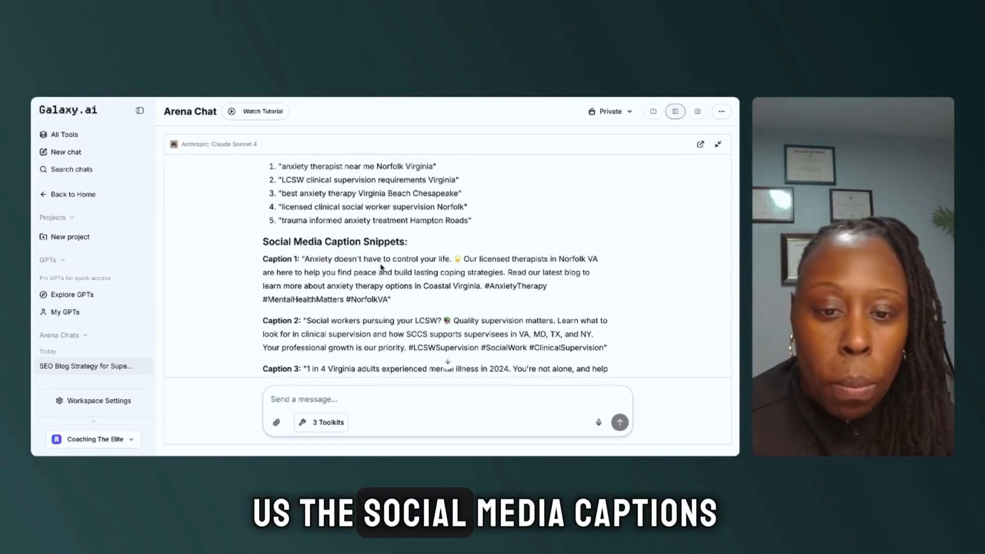
scroll(380, 265, "up", 2)
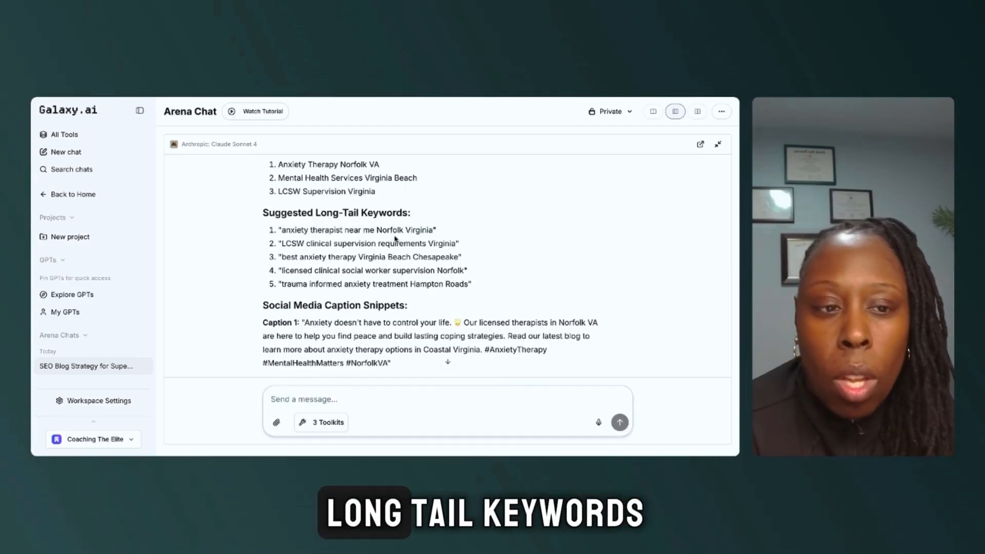
scroll(400, 231, "up", 20)
left_click(719, 143)
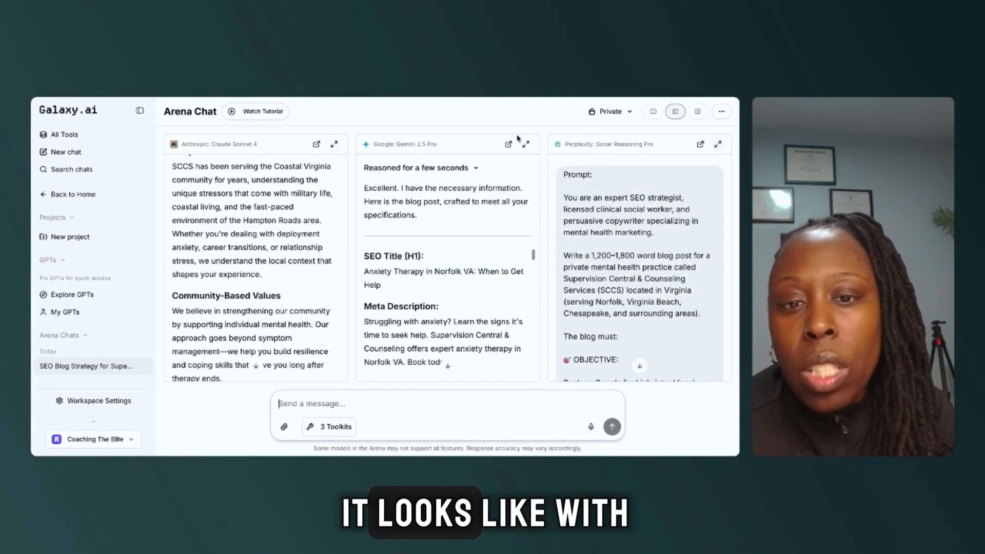
Step: Expand Gemini's chat and read its blog post's SEO title, meta description, introduction, and high-functioning anxiety symptoms
left_click(526, 145)
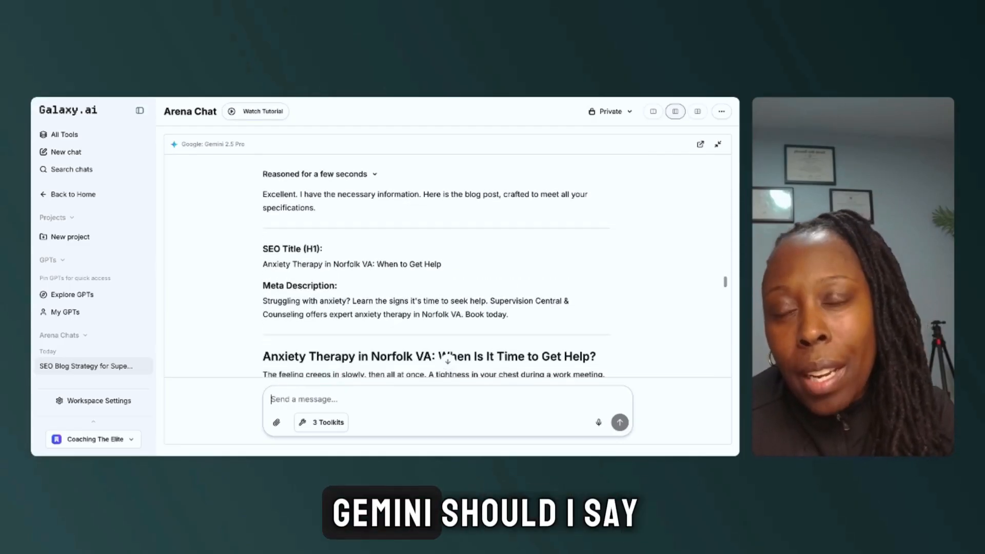
scroll(446, 267, "down", 1)
scroll(447, 267, "down", 1)
scroll(446, 267, "up", 1)
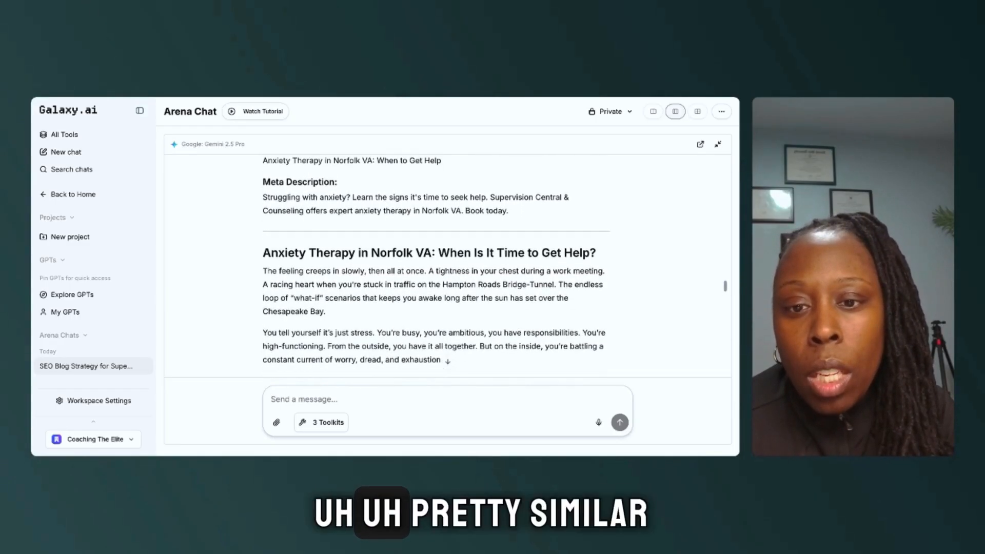
scroll(446, 267, "down", 2)
scroll(447, 264, "down", 15)
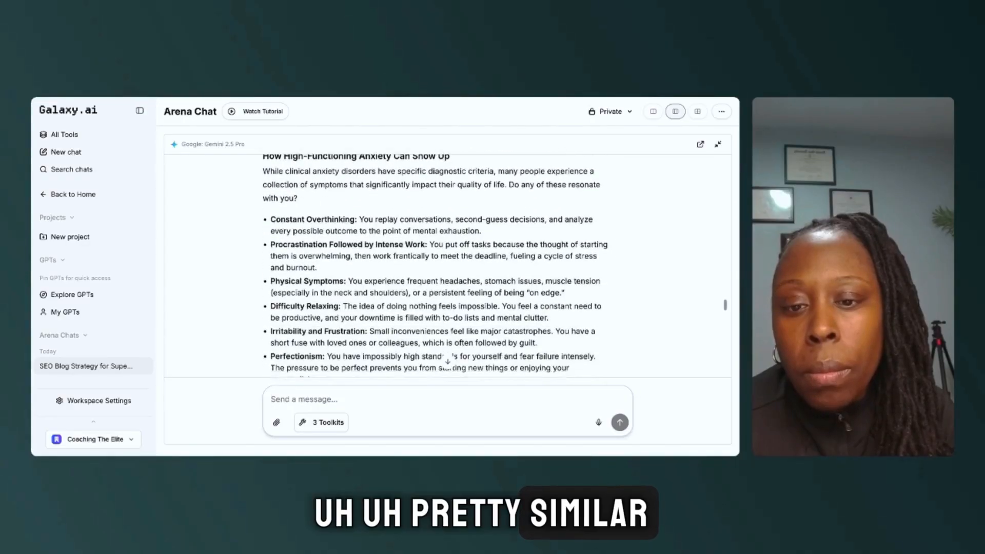
Step: Review Gemini's LCSW supervision section, long-tail keywords, and social media captions, and return to the three-chat view
scroll(447, 264, "down", 15)
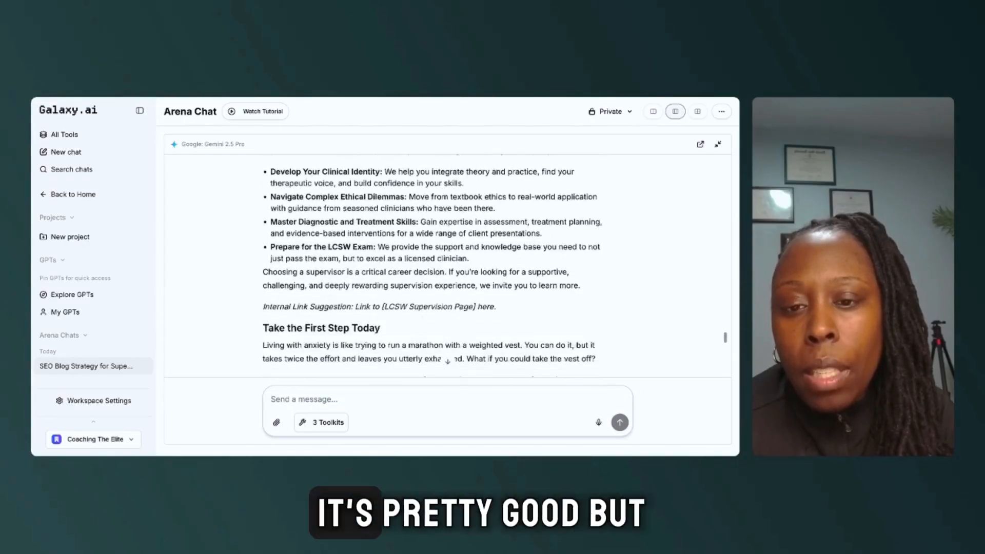
scroll(447, 264, "down", 10)
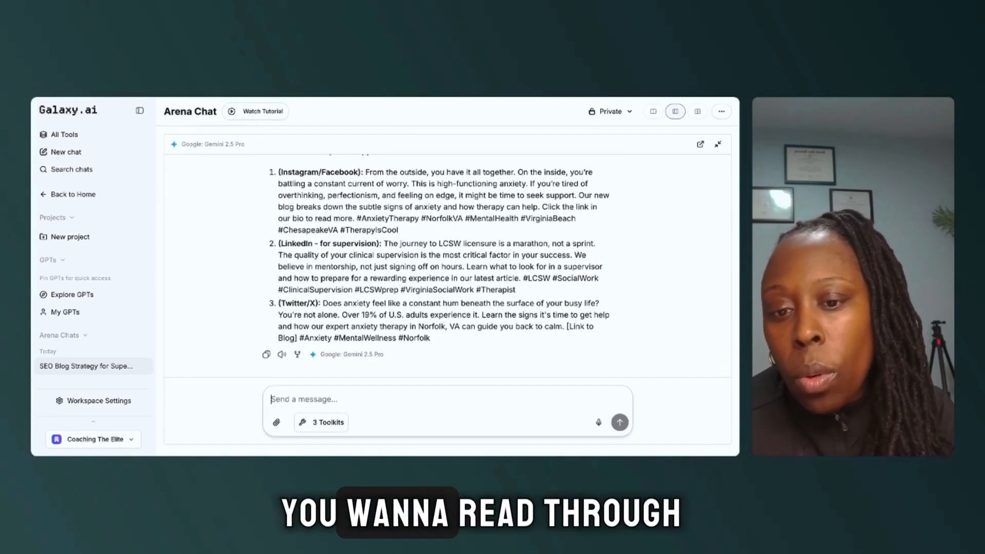
scroll(319, 233, "up", 3)
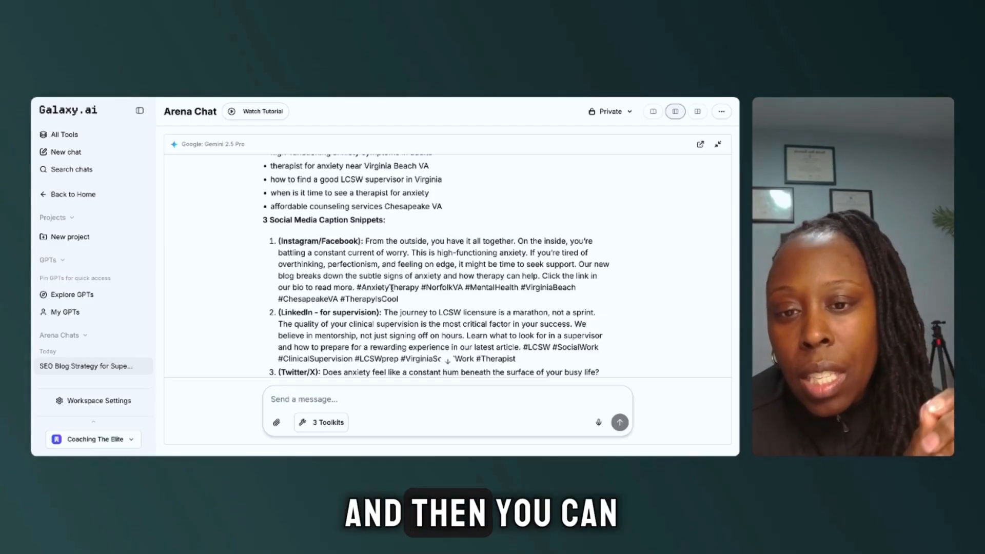
left_click(717, 145)
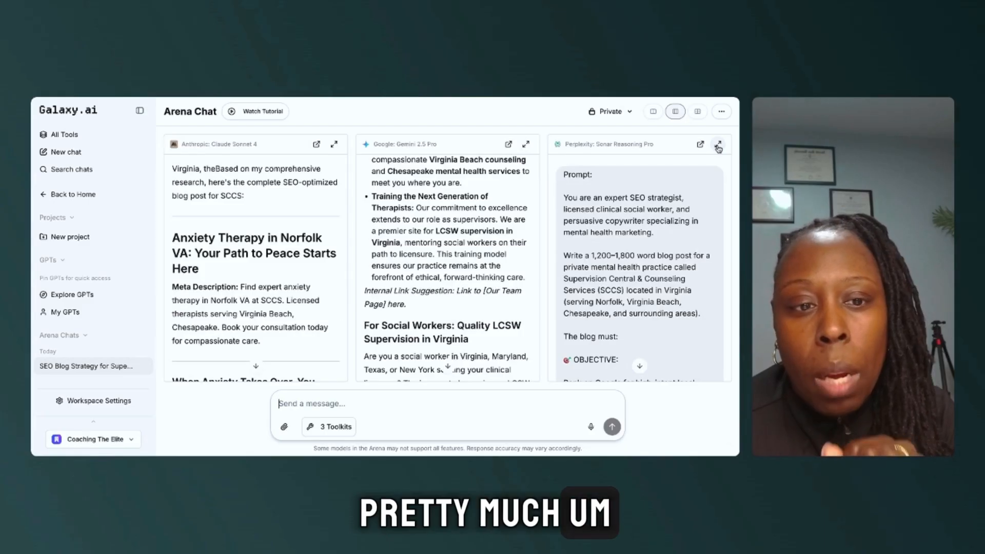
Step: Expand Perplexity's chat and go through the submitted prompt to the start of its reply
left_click(718, 144)
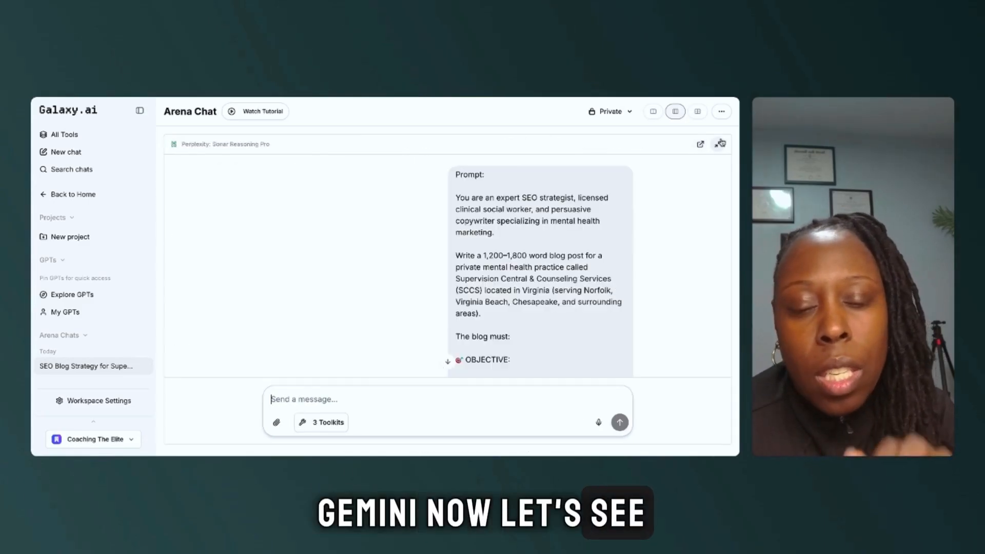
scroll(534, 289, "down", 15)
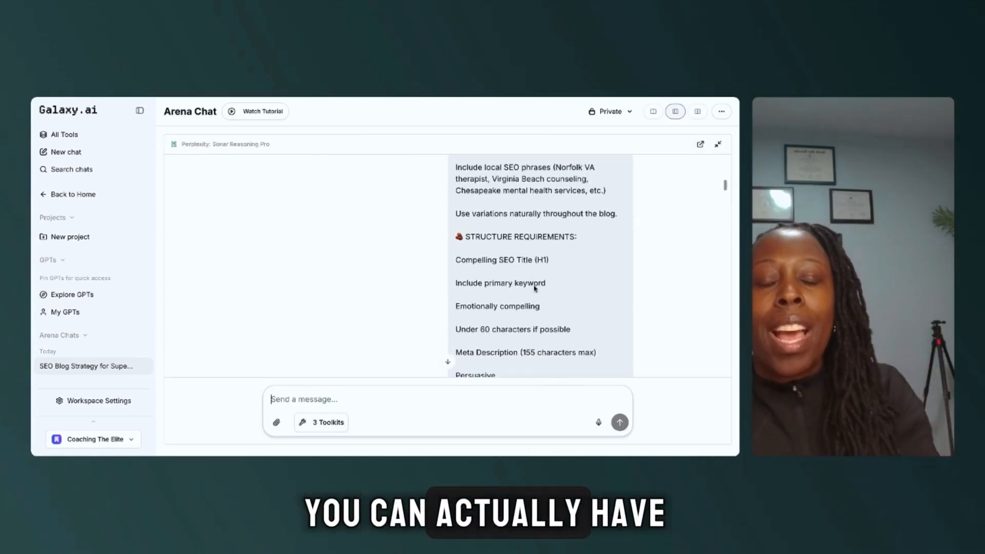
scroll(535, 289, "down", 5)
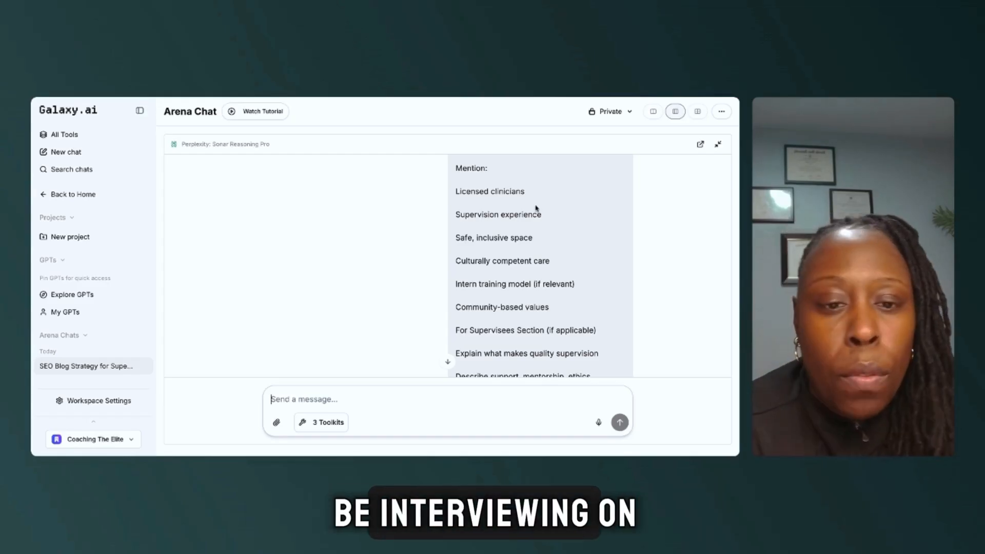
scroll(524, 294, "down", 15)
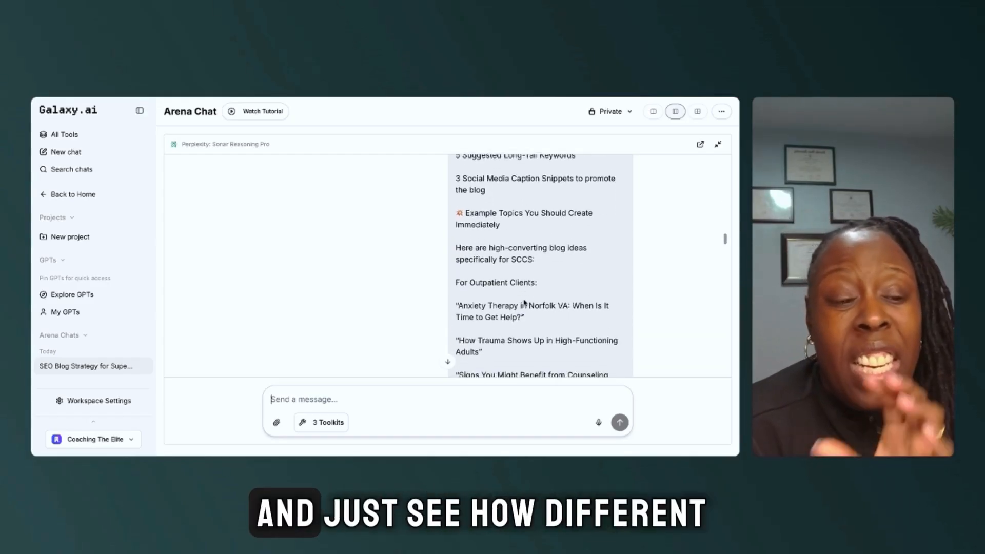
scroll(523, 302, "down", 15)
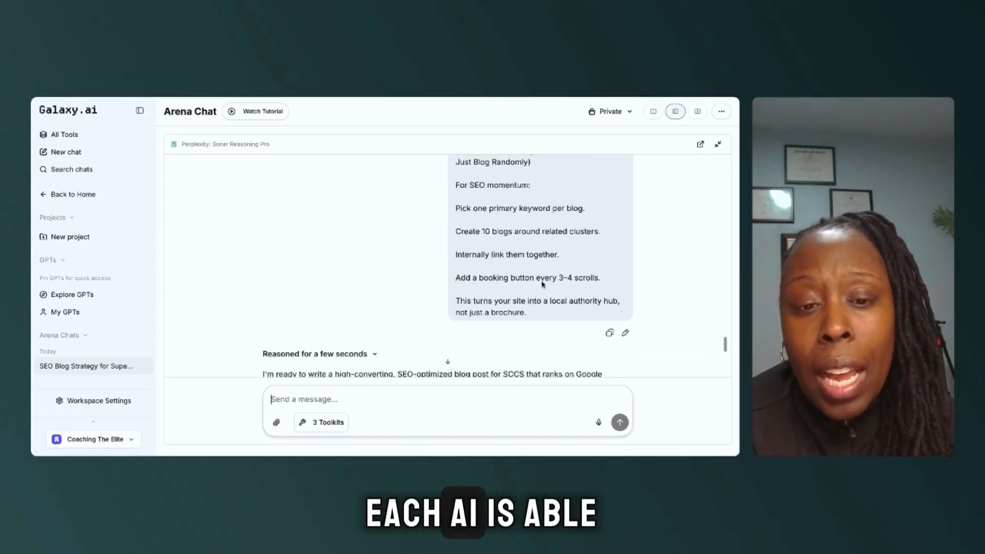
scroll(543, 284, "up", 5)
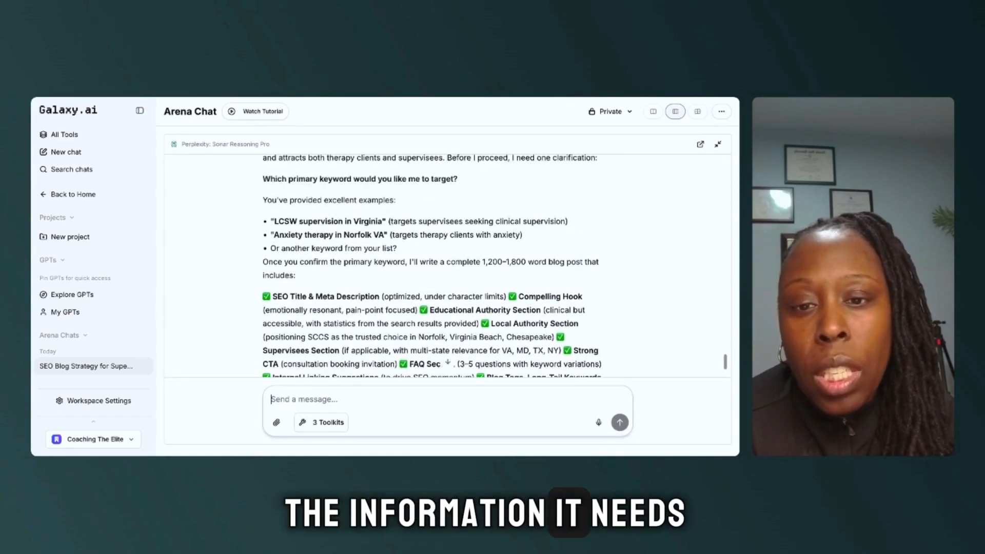
Step: Read Perplexity's primary keyword question and its outline of the planned blog post, and return to the three-chat view
scroll(538, 271, "down", 3)
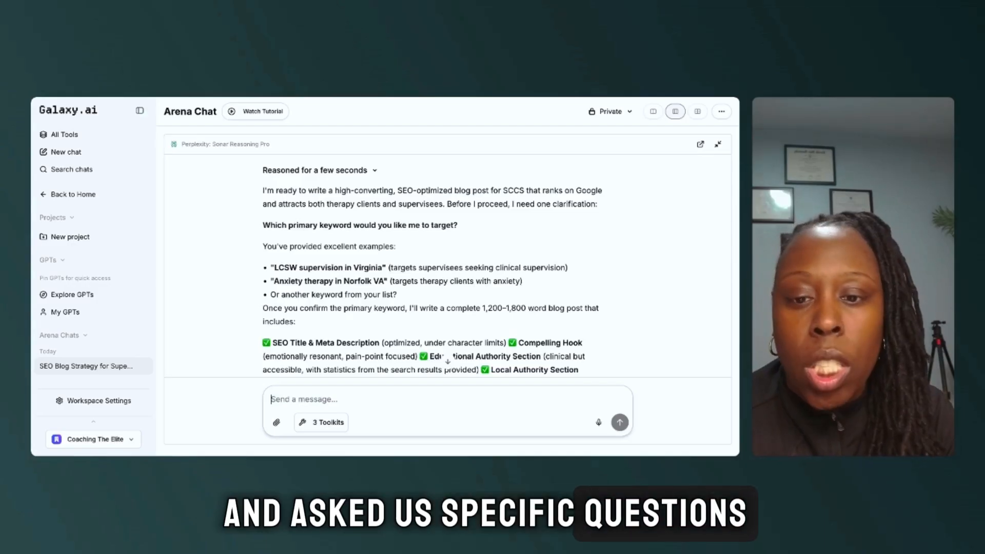
scroll(421, 262, "down", 2)
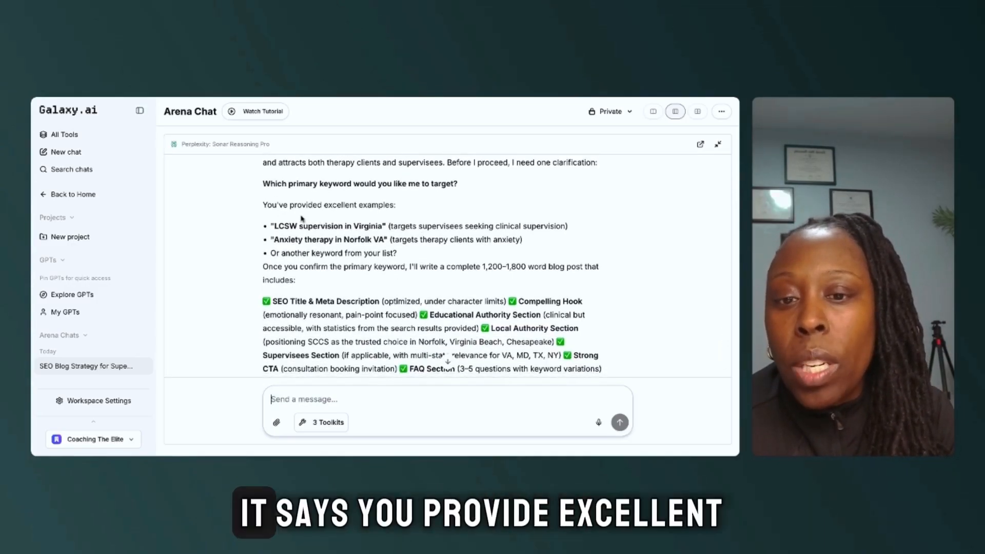
scroll(386, 244, "down", 3)
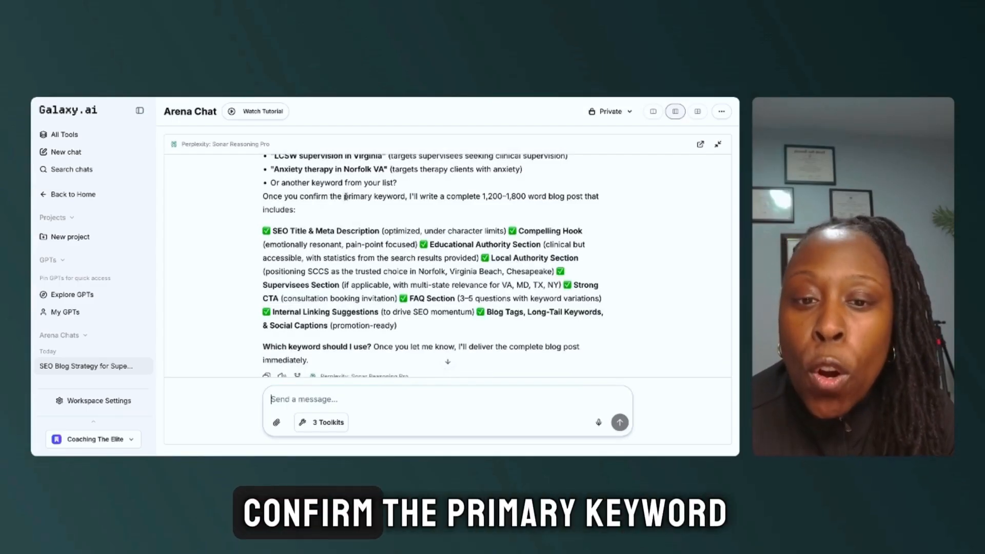
left_click_drag(346, 197, 456, 222)
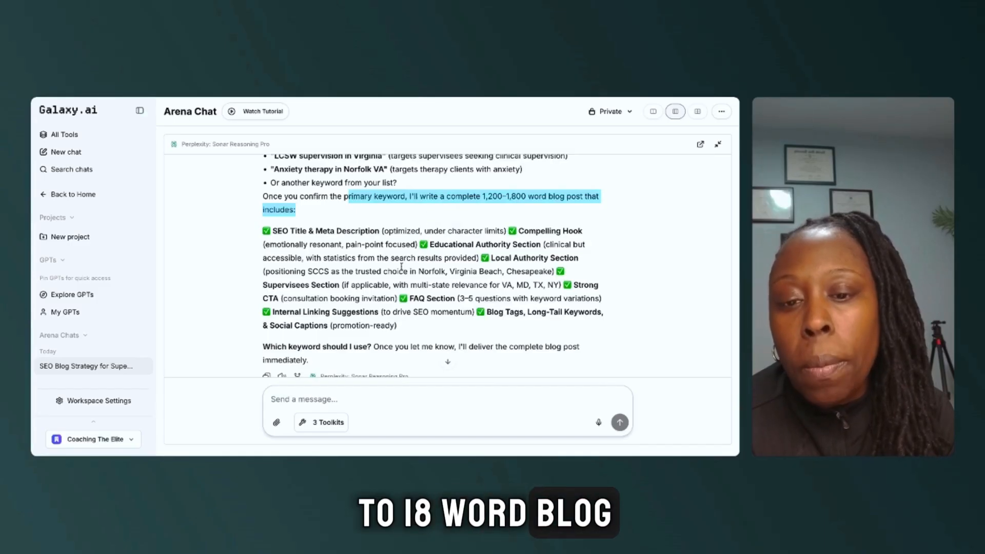
scroll(401, 266, "down", 1)
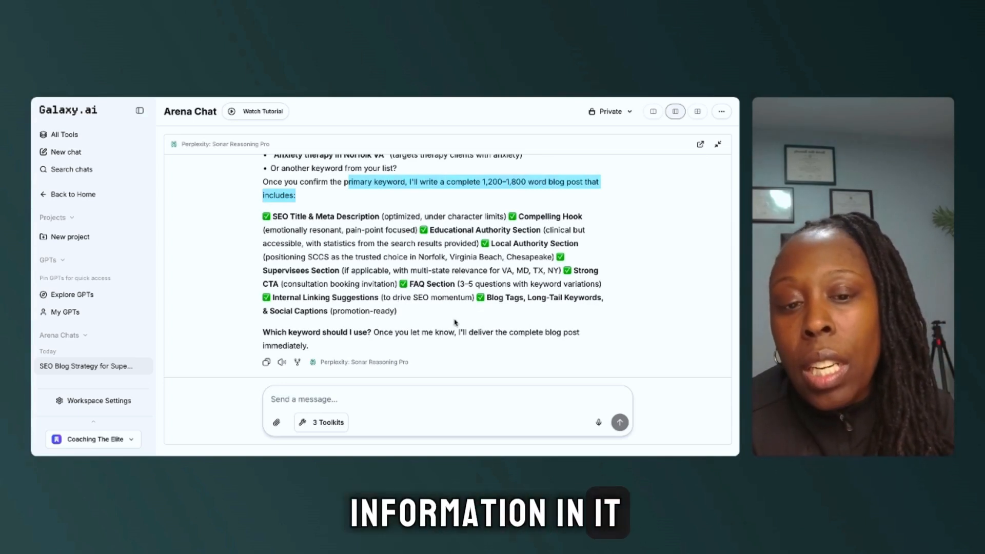
scroll(448, 292, "down", 1)
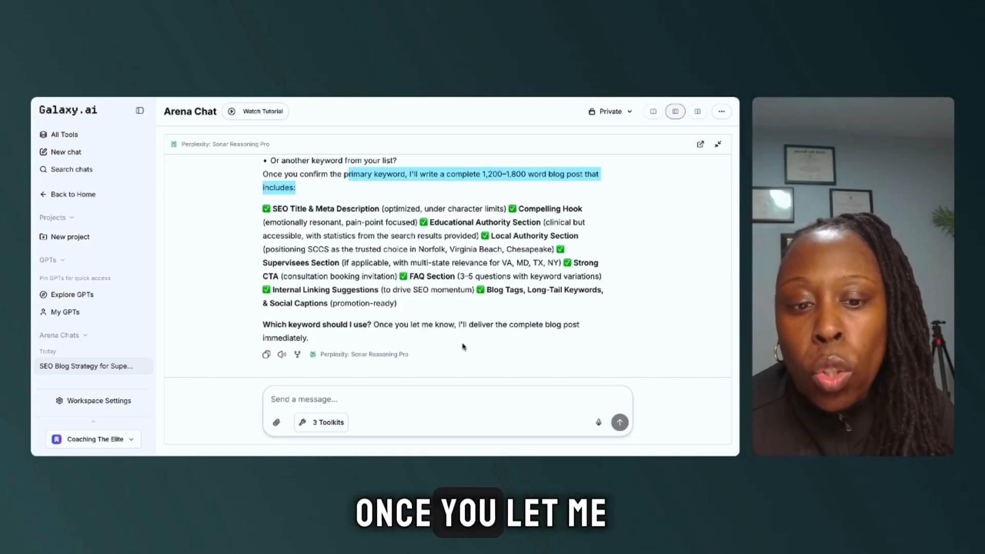
left_click(357, 403)
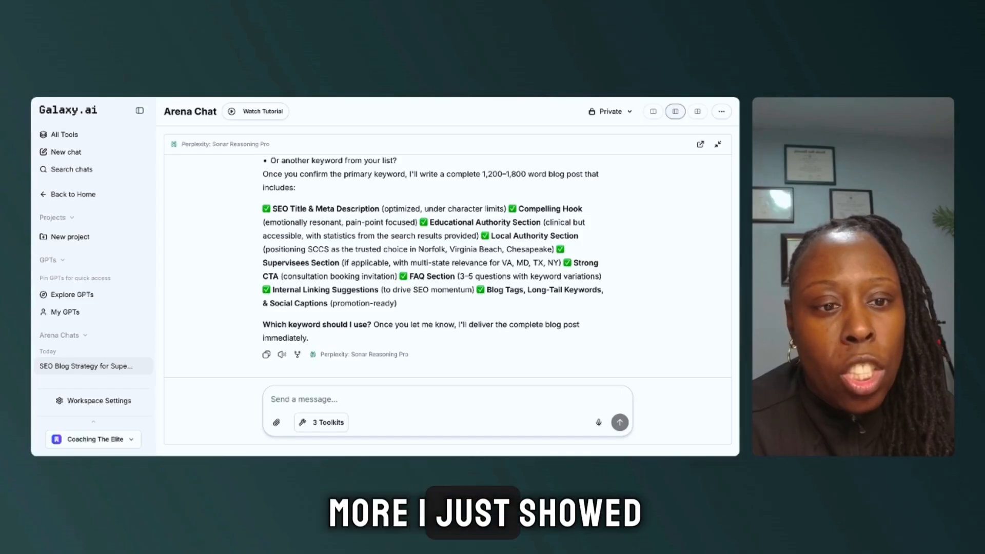
left_click(717, 147)
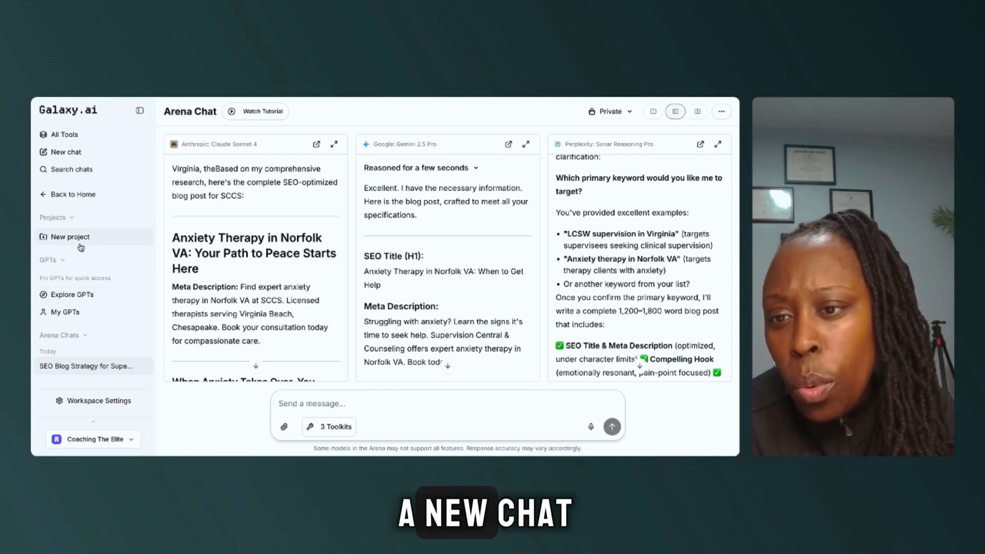
Step: Start a new arena chat in the four-model layout and browse the model choices for the OpenAI GPT-5 chat
left_click(66, 151)
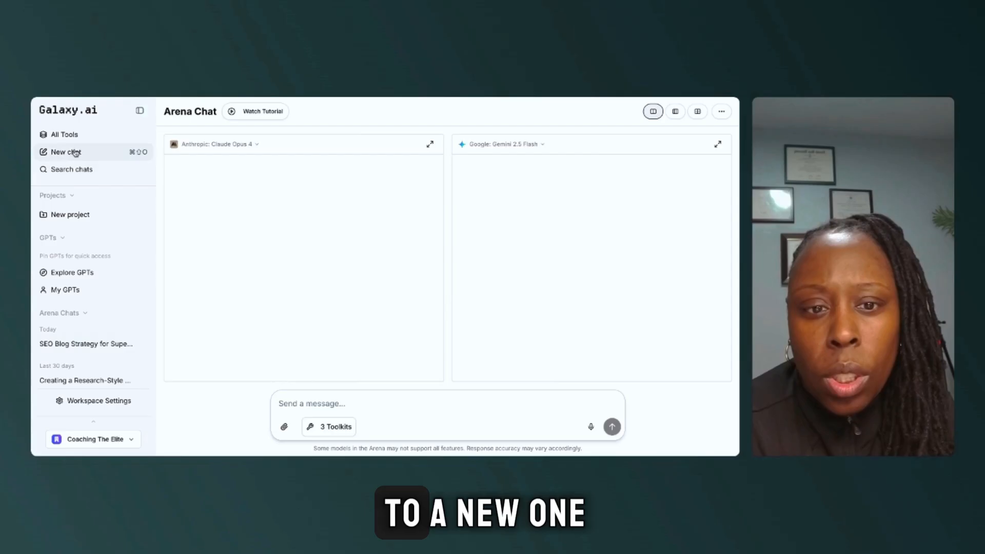
left_click(697, 113)
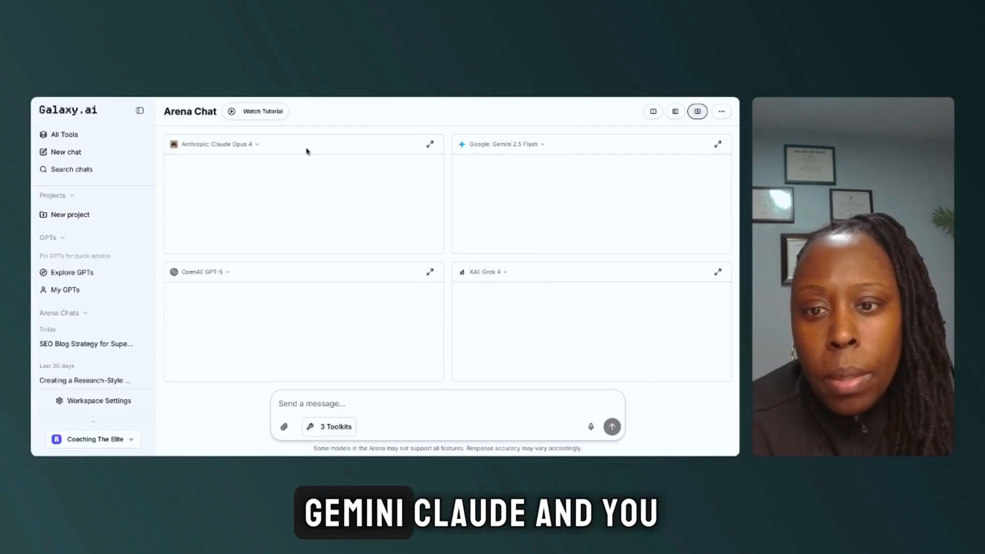
left_click(228, 274)
scroll(221, 404, "down", 5)
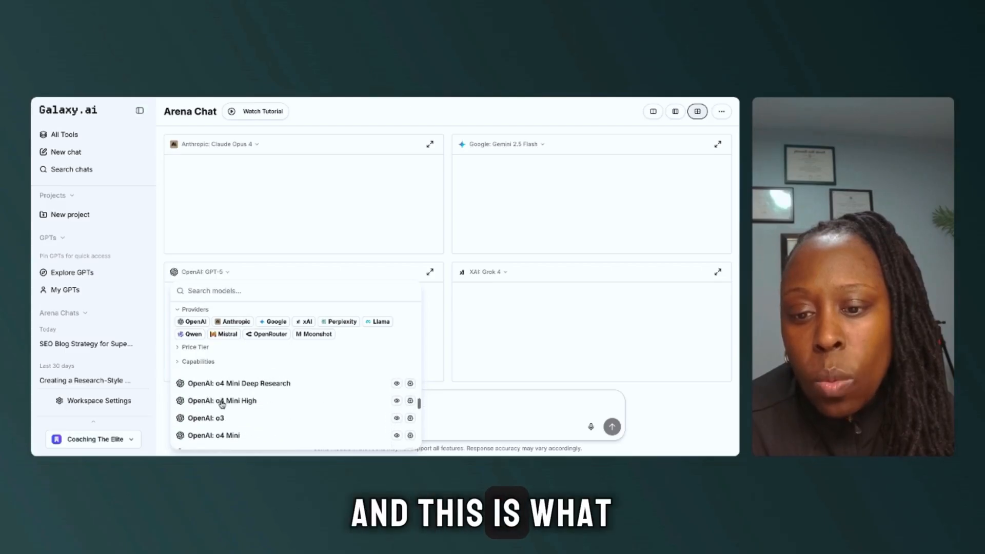
scroll(221, 404, "up", 5)
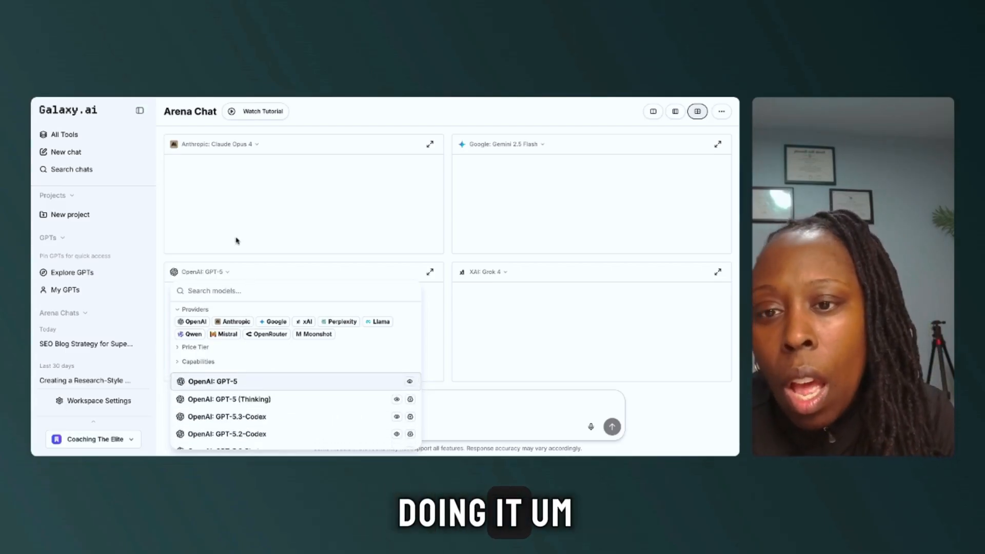